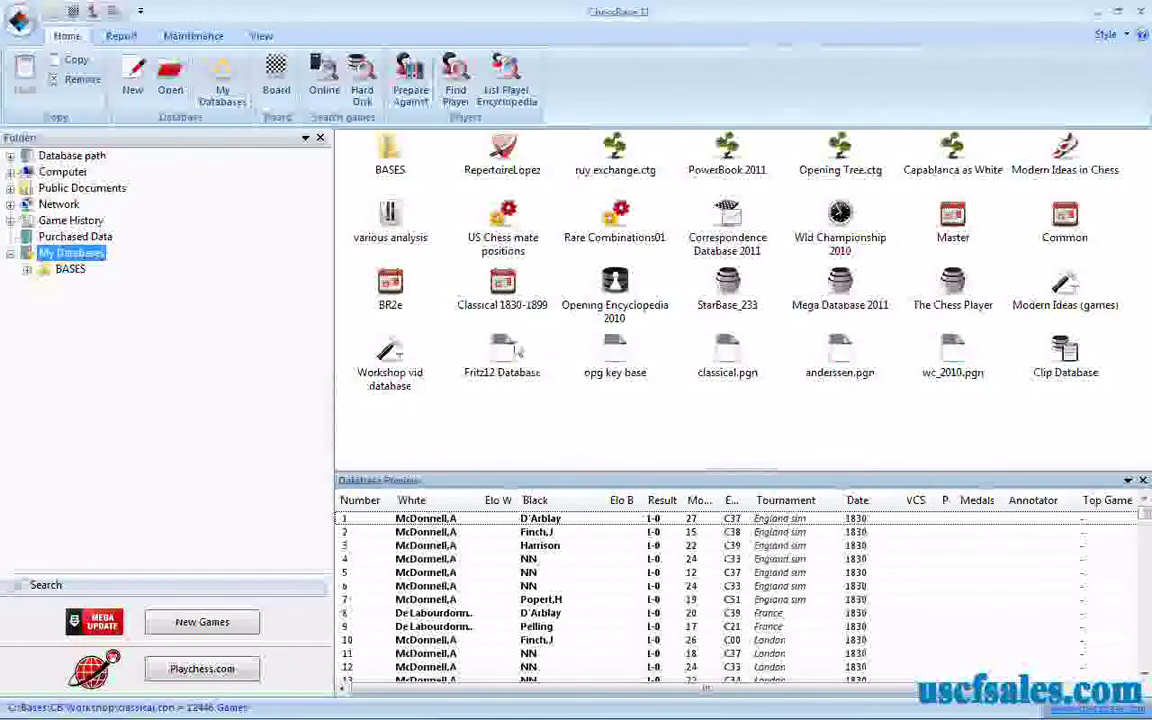
Open the manoeuvre search criteria for the Classical 1830-1899 database
left_click(502, 288)
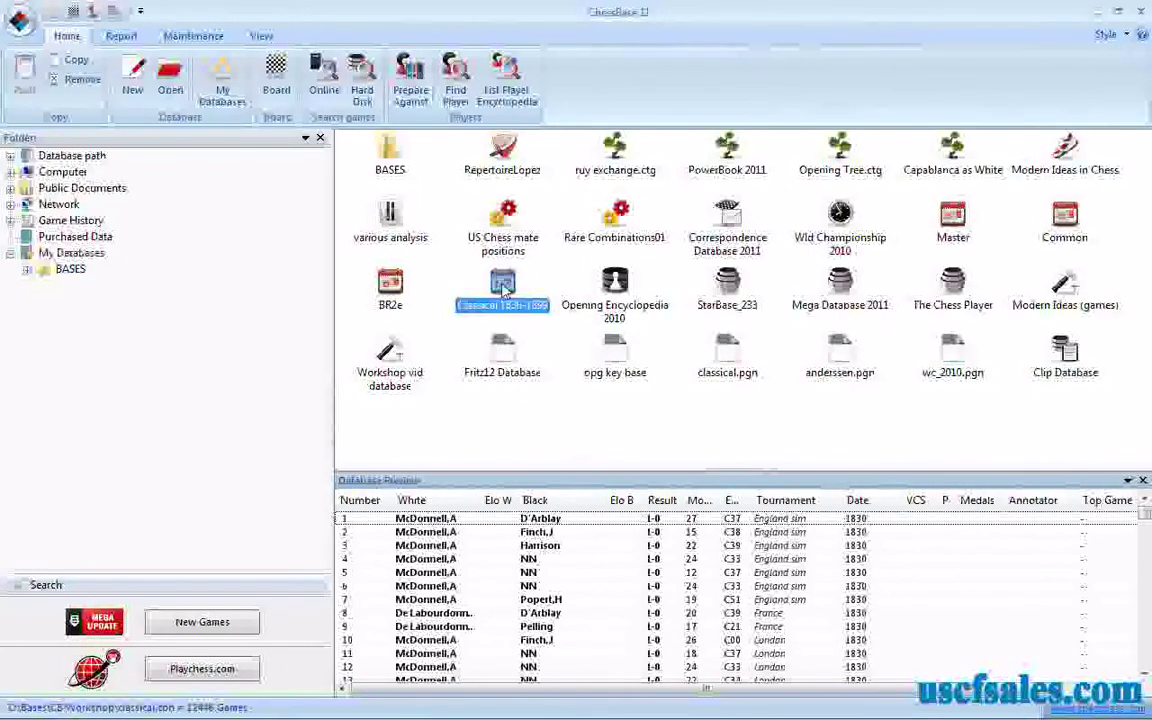
right_click(502, 288)
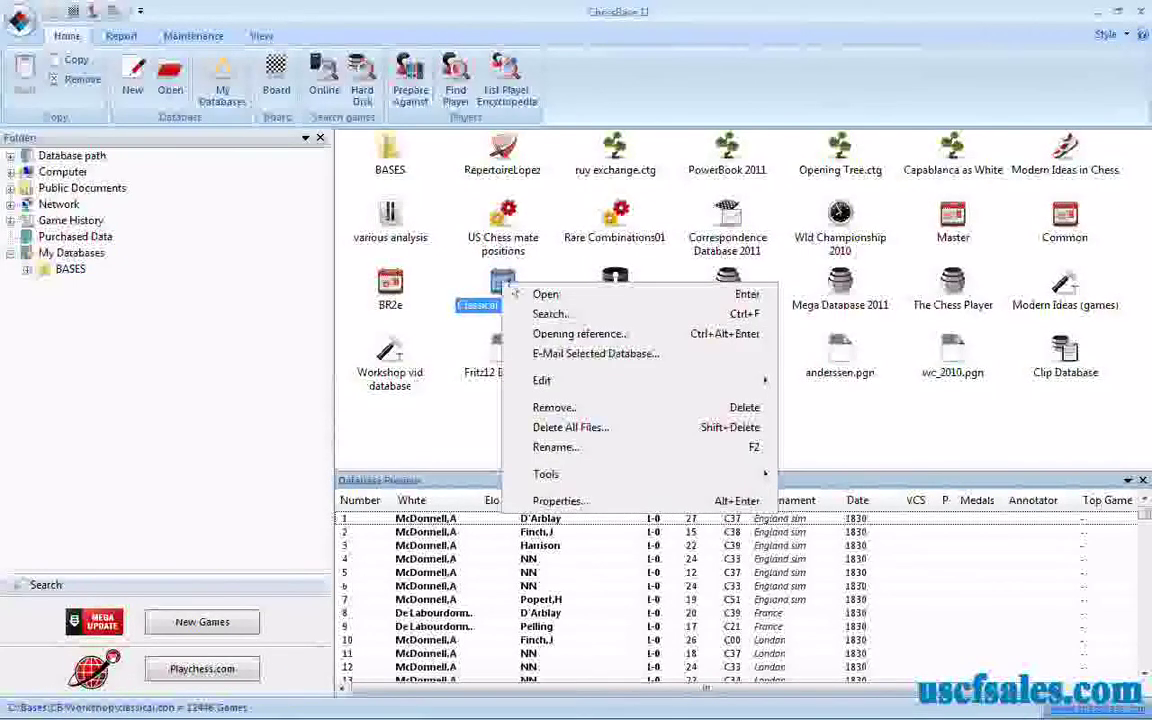
left_click(548, 314)
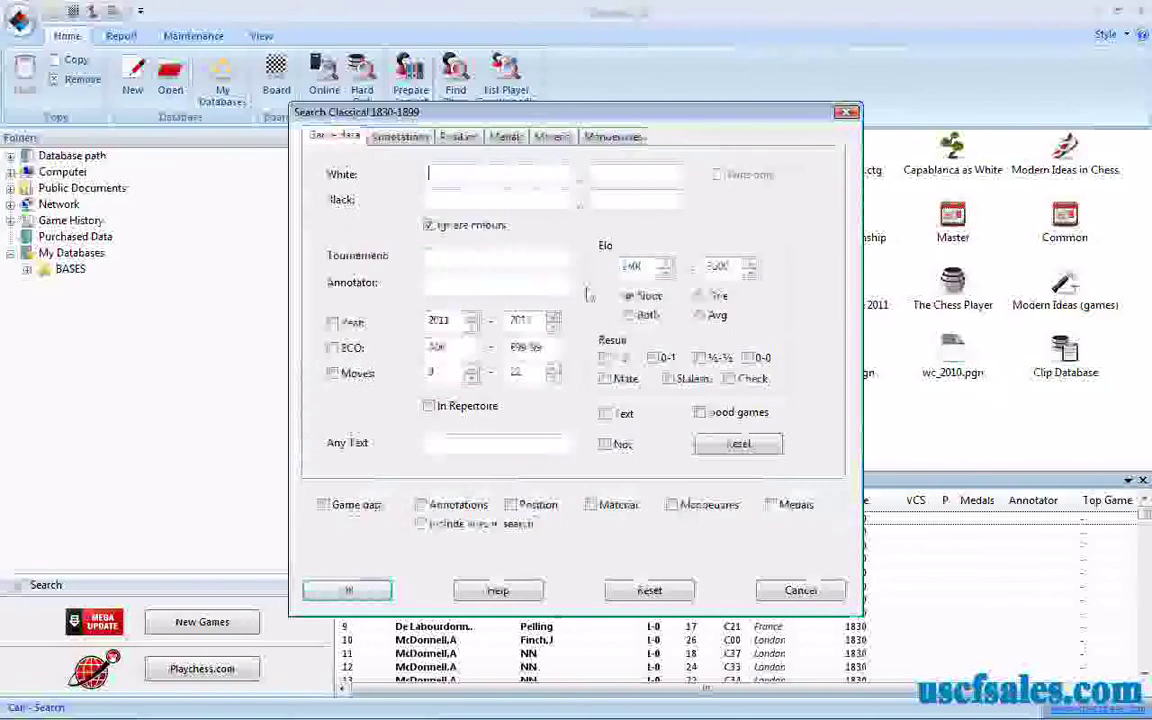
left_click(614, 137)
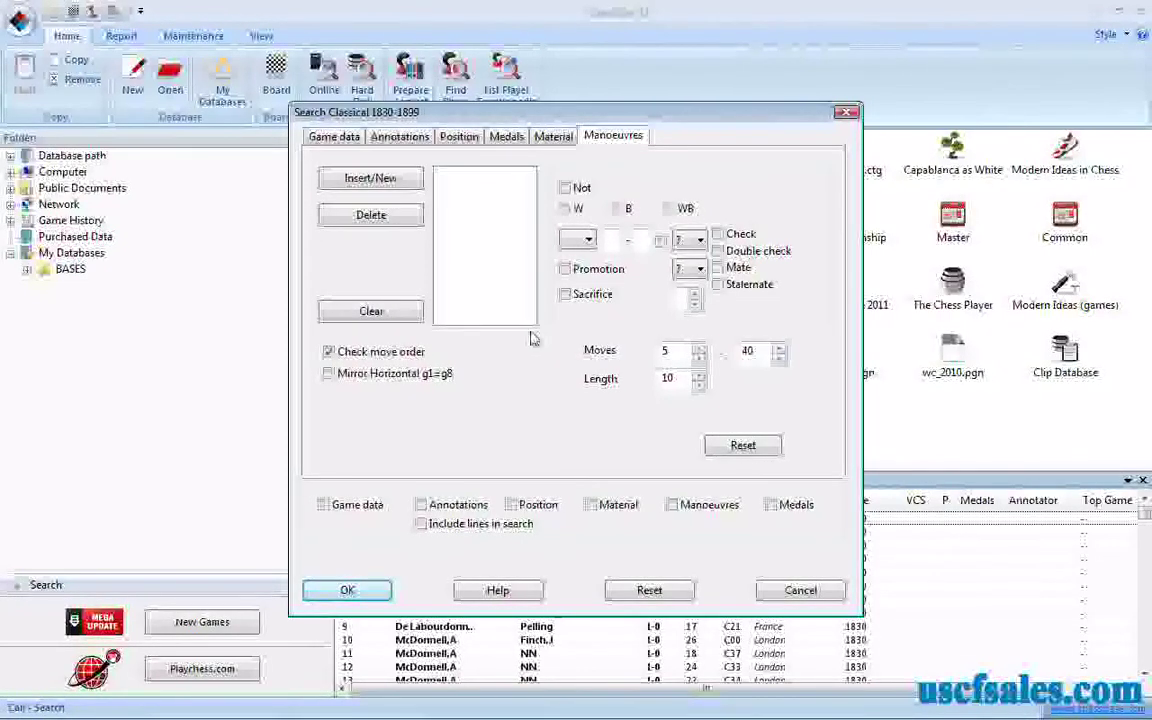
Define the first manoeuvre move as a White knight giving check, from any square (??) to any square (??)
left_click(565, 209)
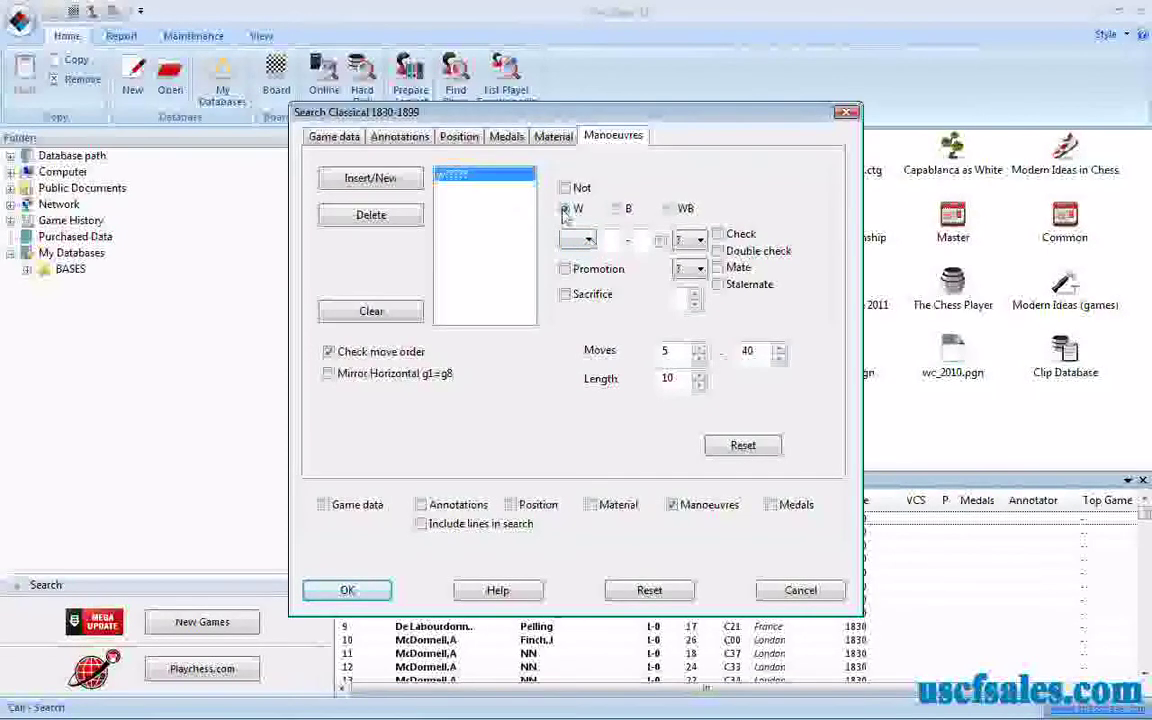
left_click(579, 240)
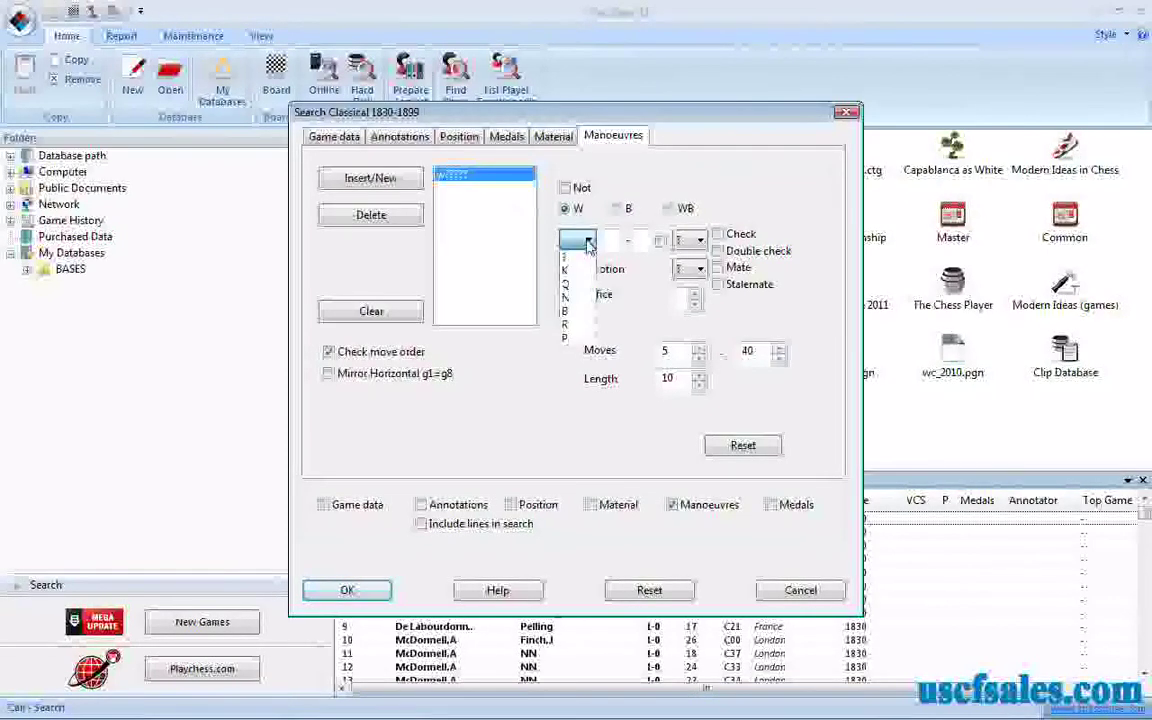
left_click(577, 298)
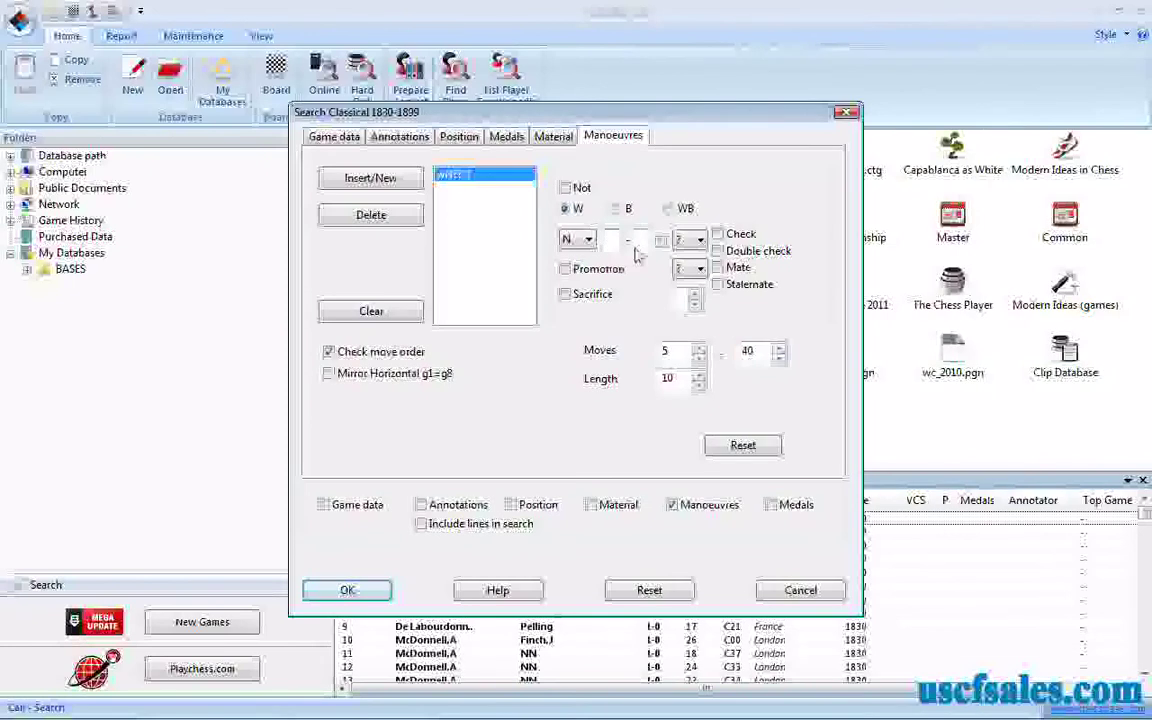
left_click(641, 244)
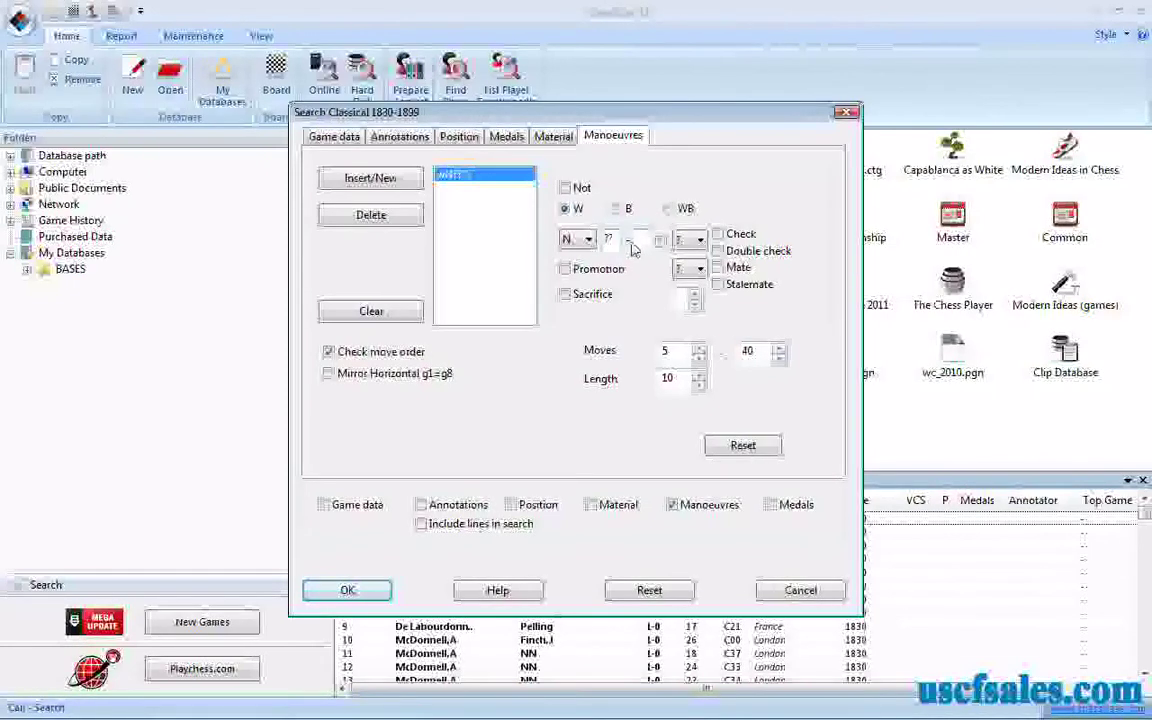
type("??")
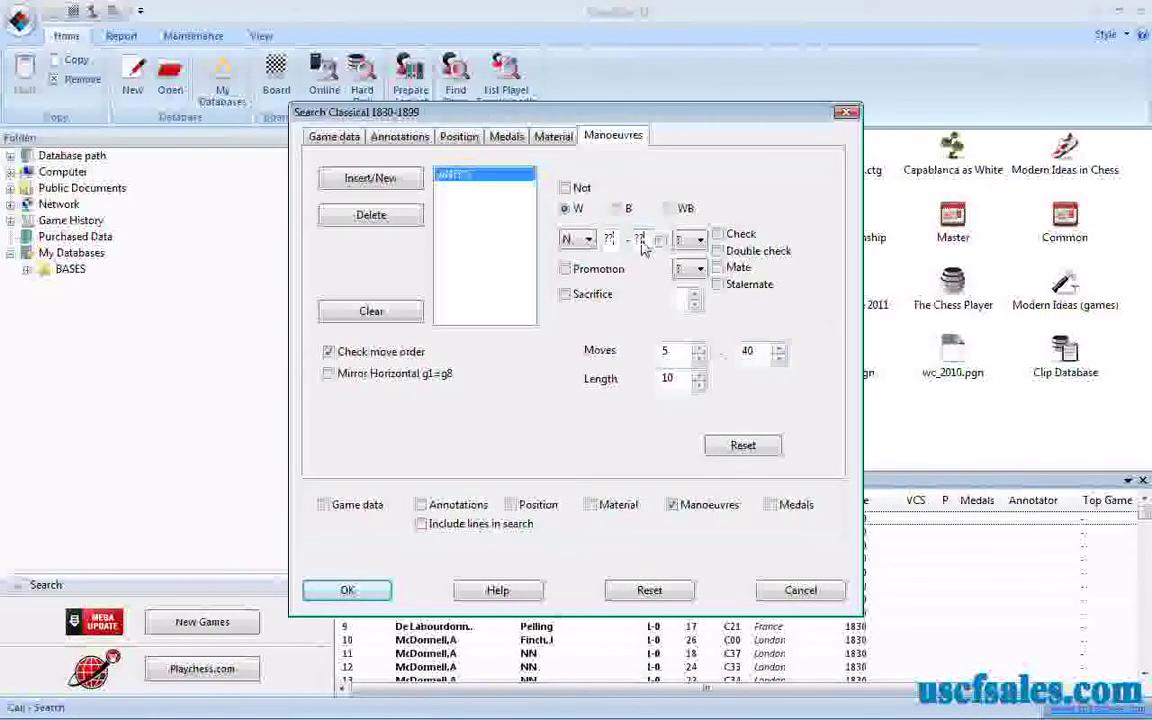
left_click(717, 234)
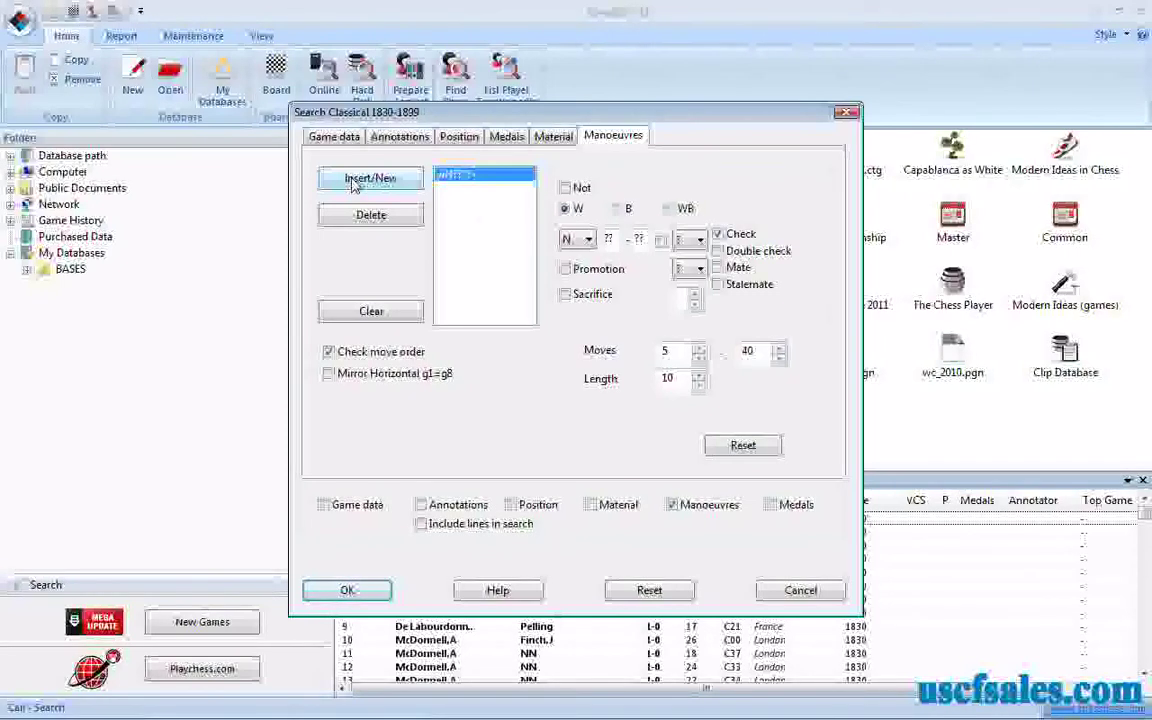
Add a second manoeuvre move for the Black king between any squares, without the check condition
left_click(352, 185)
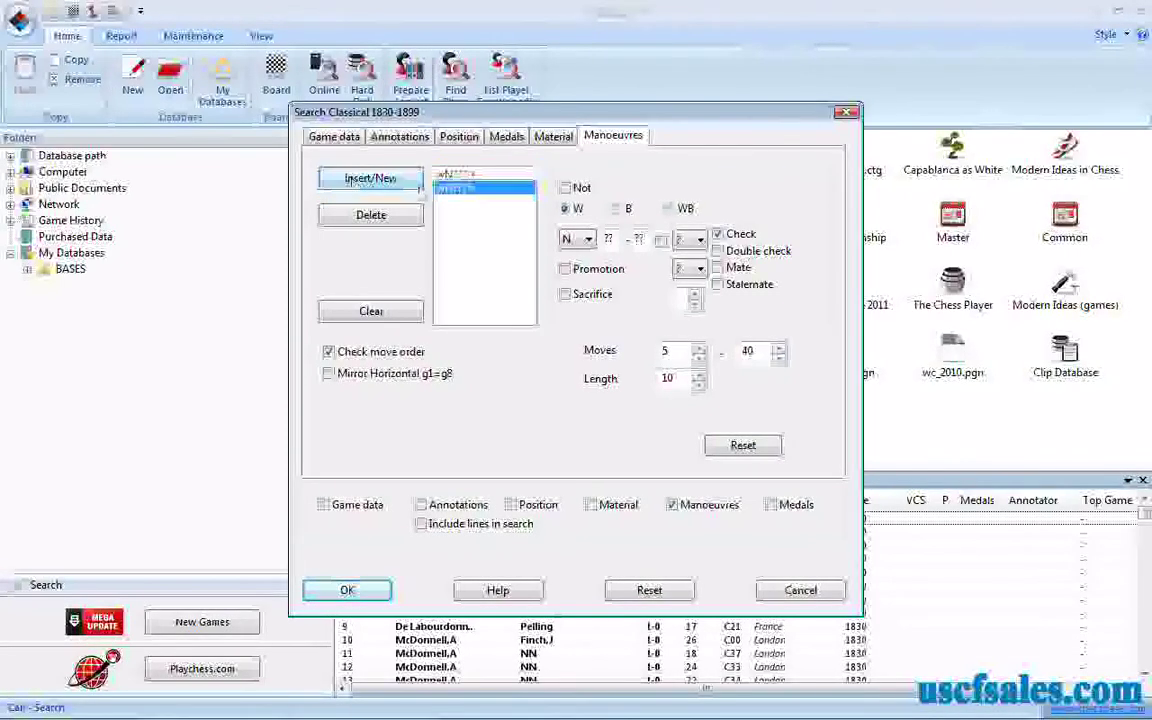
left_click(616, 208)
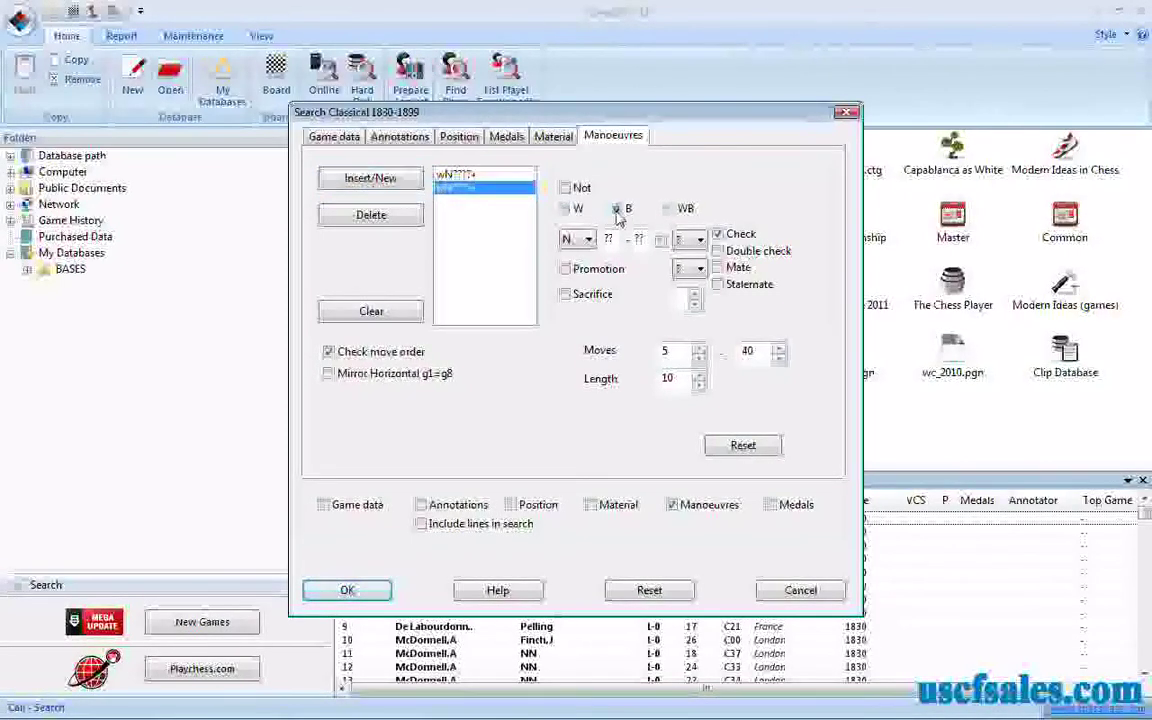
left_click(580, 241)
left_click(580, 273)
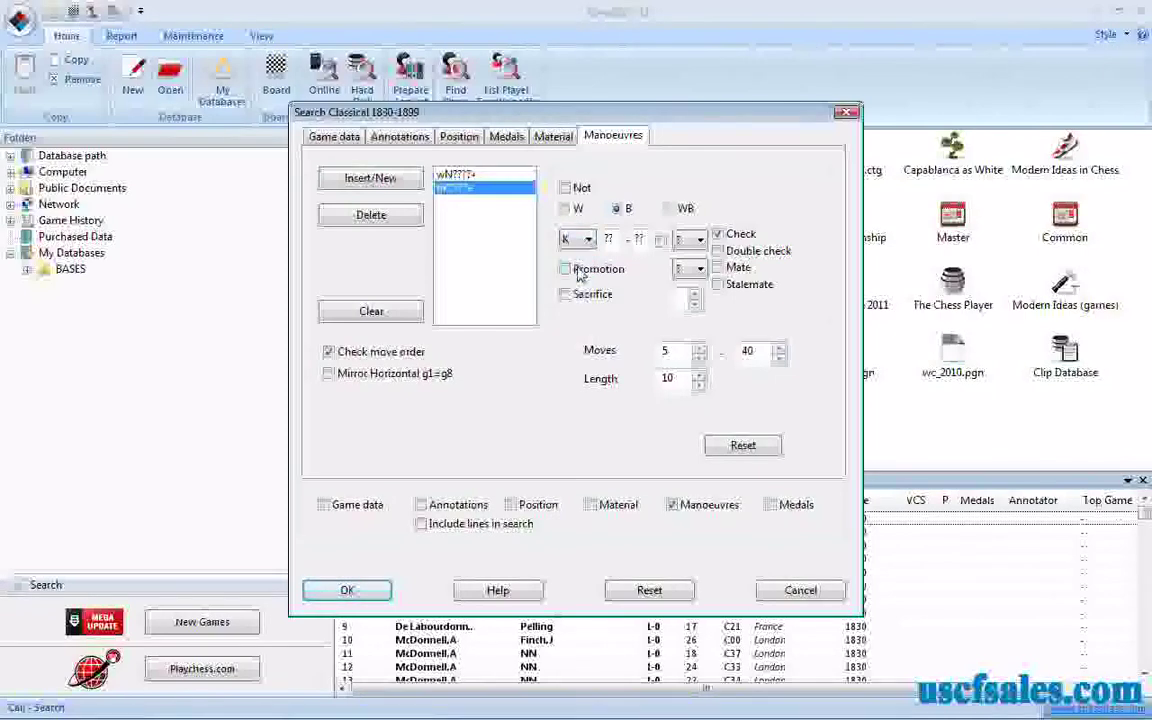
left_click(717, 234)
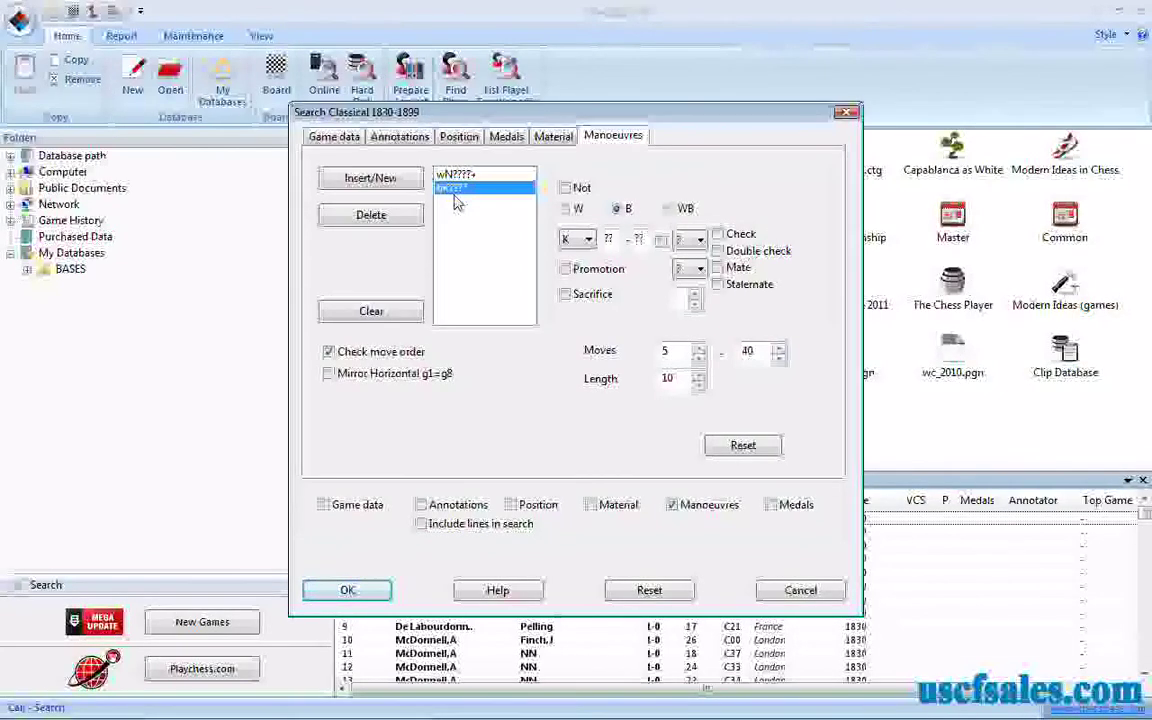
Add a third manoeuvre move in which a White knight captures a queen on any square
left_click(370, 180)
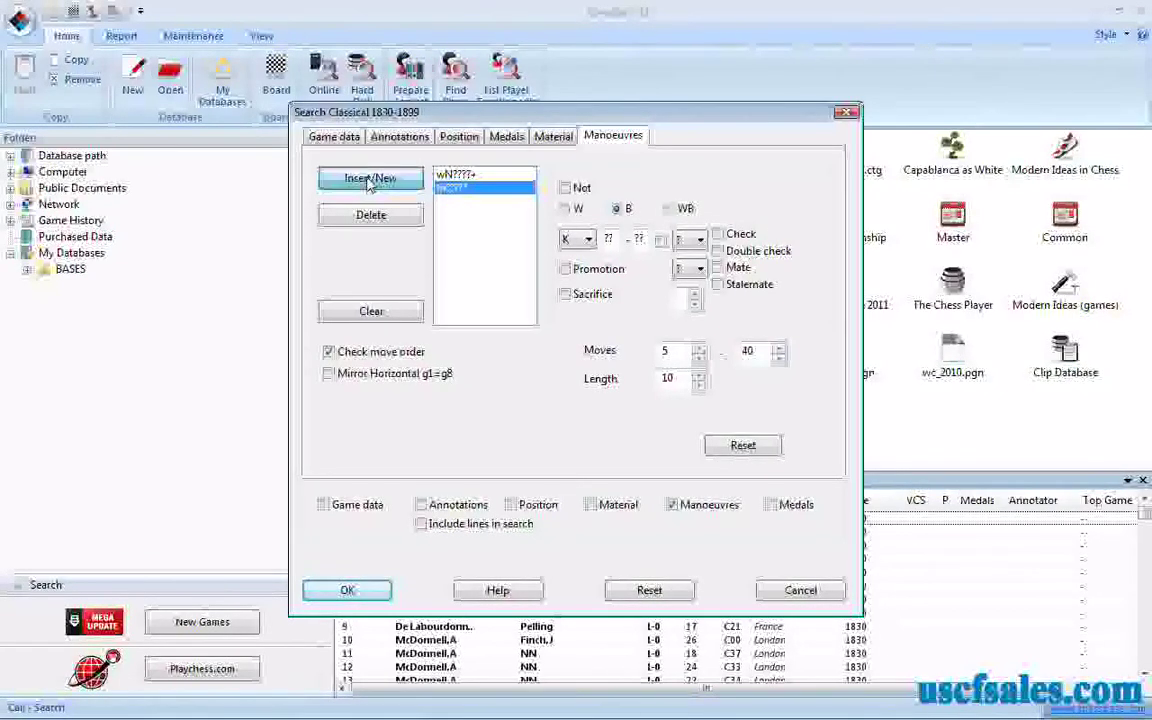
left_click(565, 208)
left_click(580, 239)
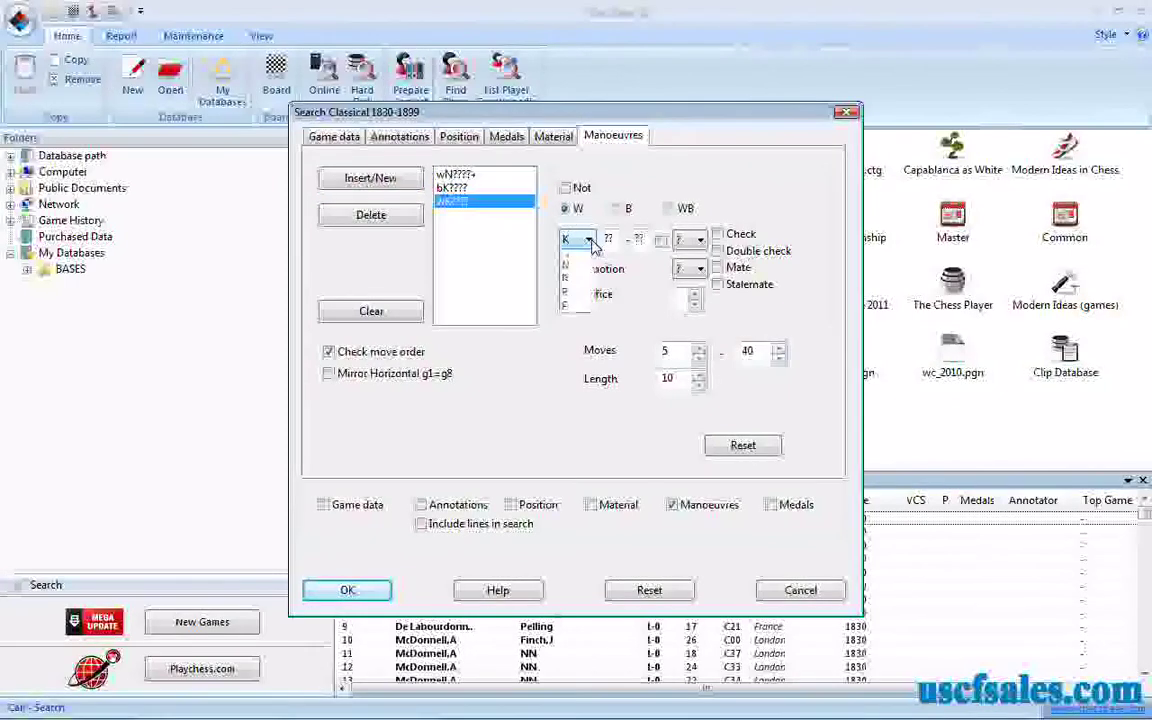
left_click(580, 298)
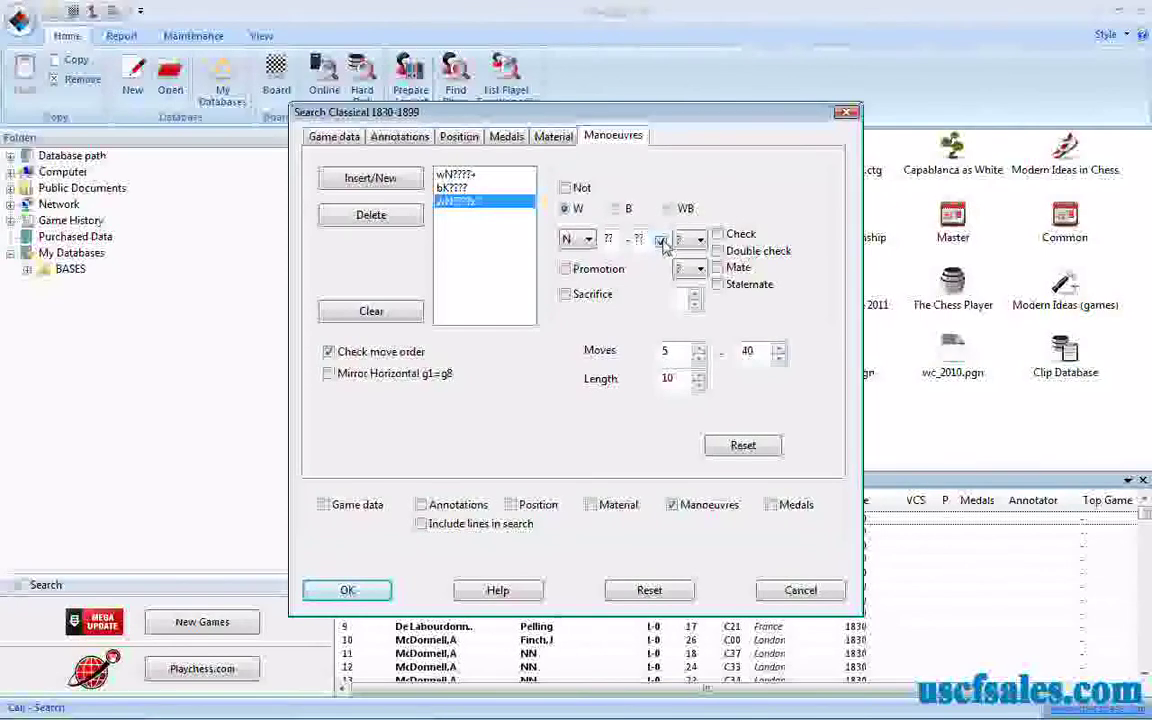
left_click(686, 241)
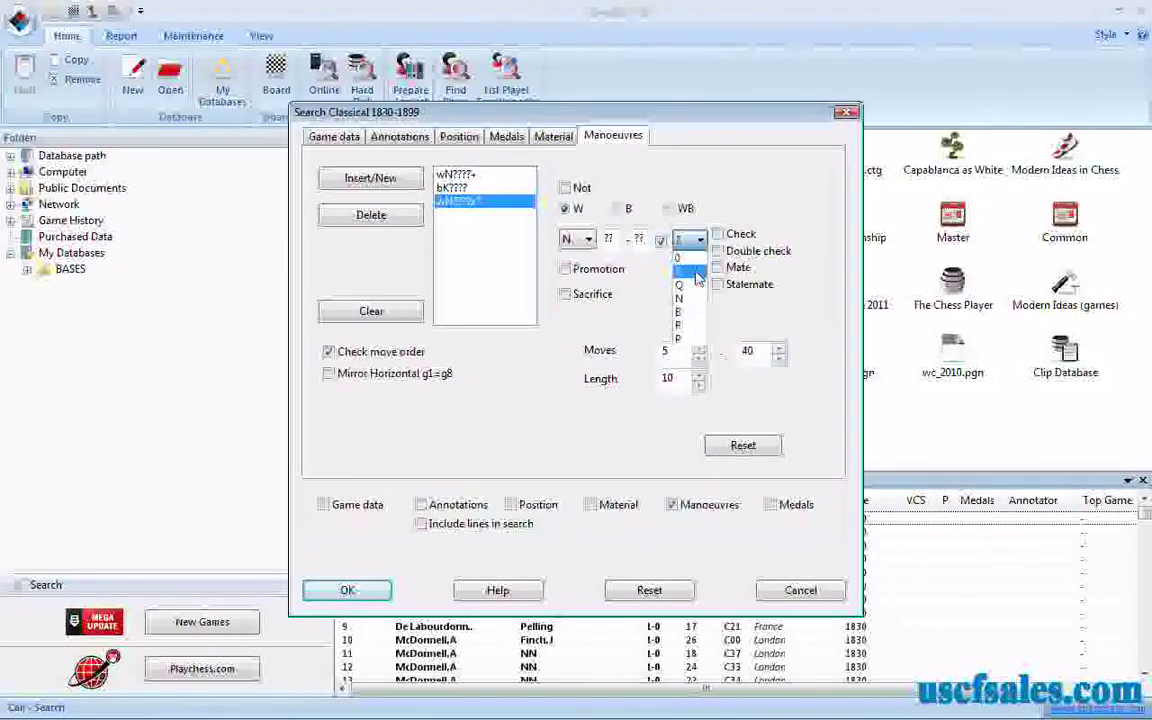
left_click(690, 285)
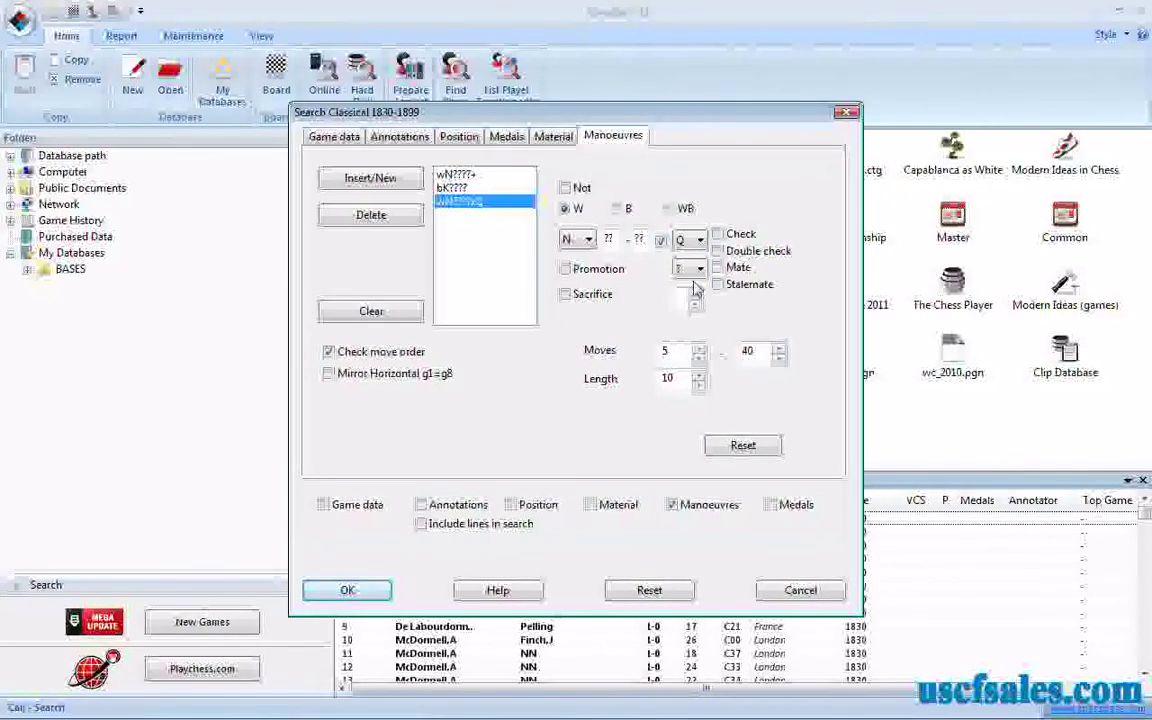
Set the manoeuvre length to 3 and run the search
left_click(676, 382)
double_click(676, 387)
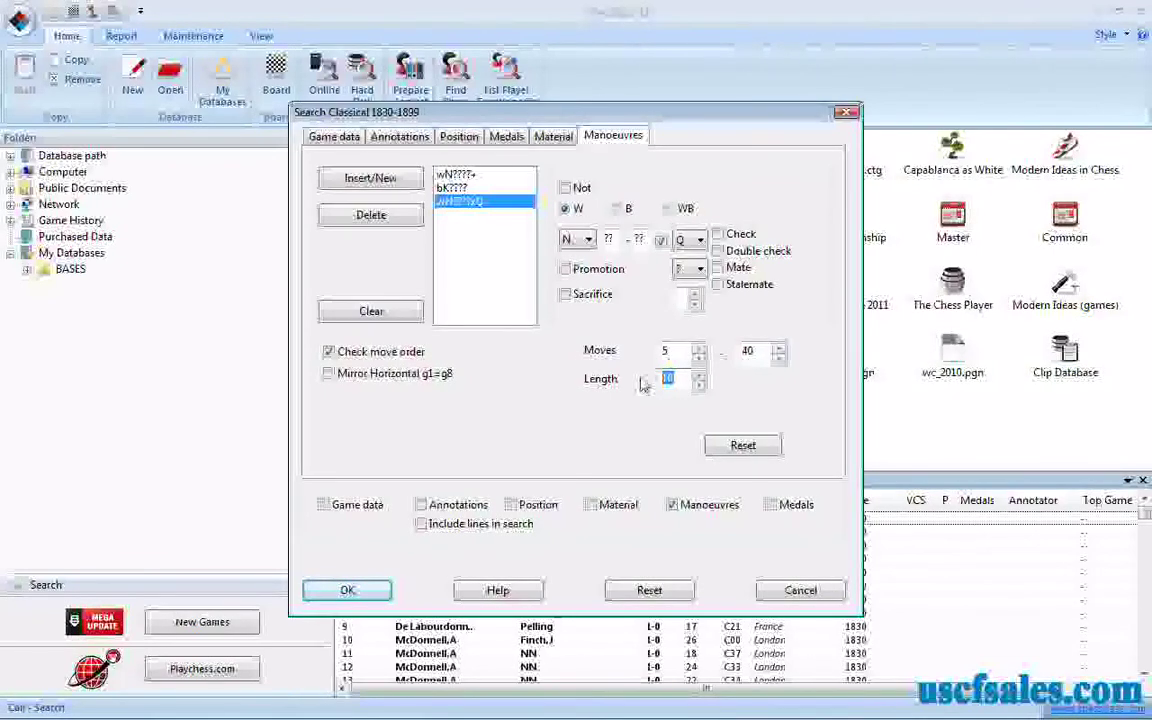
type("3")
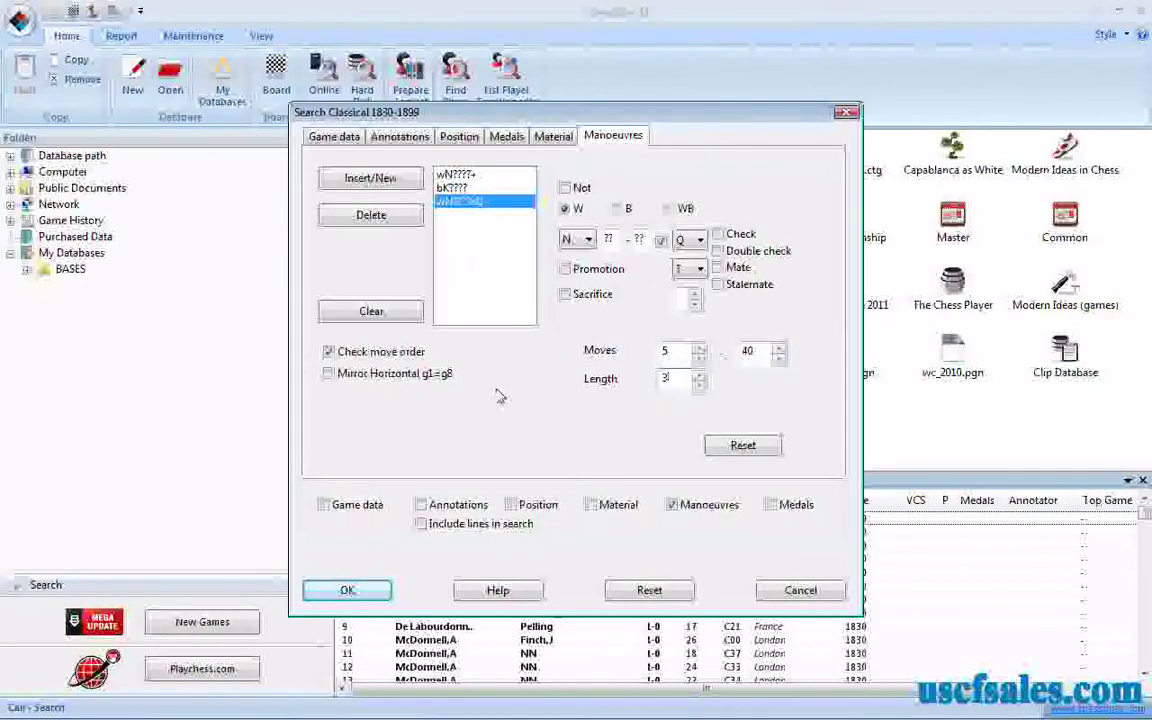
left_click(347, 590)
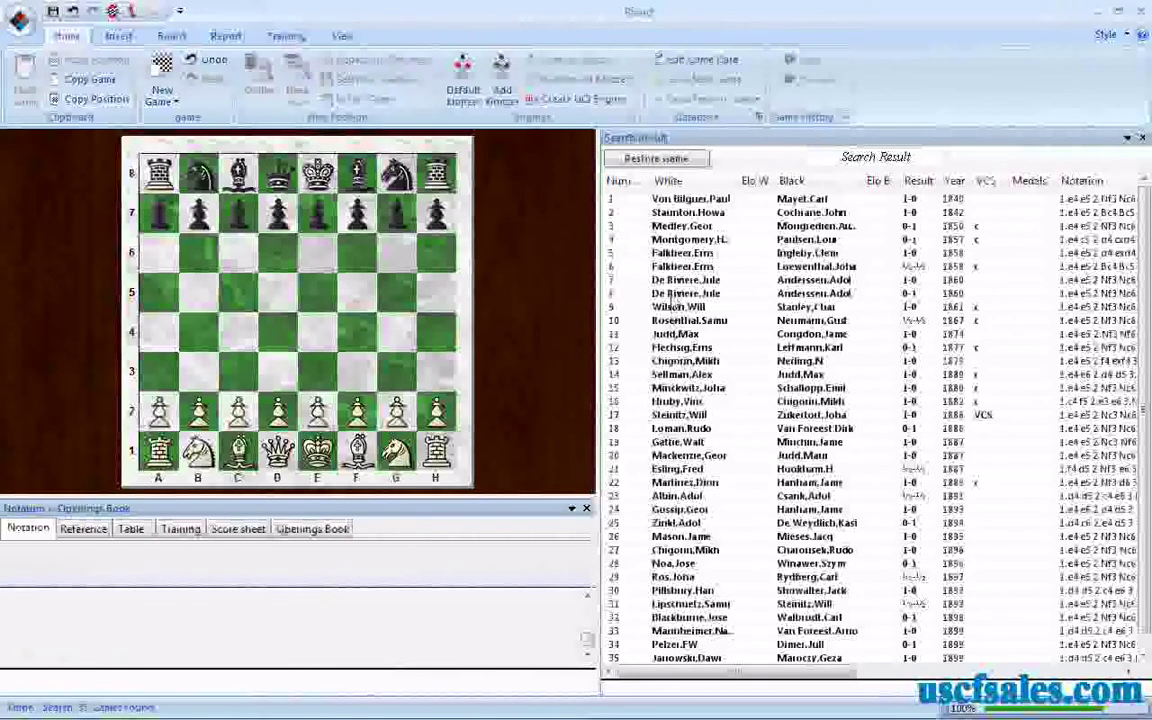
Load game 8 from the search results and play through its knight fork from 15.Nxc7+ to 16.Nxd5
double_click(672, 294)
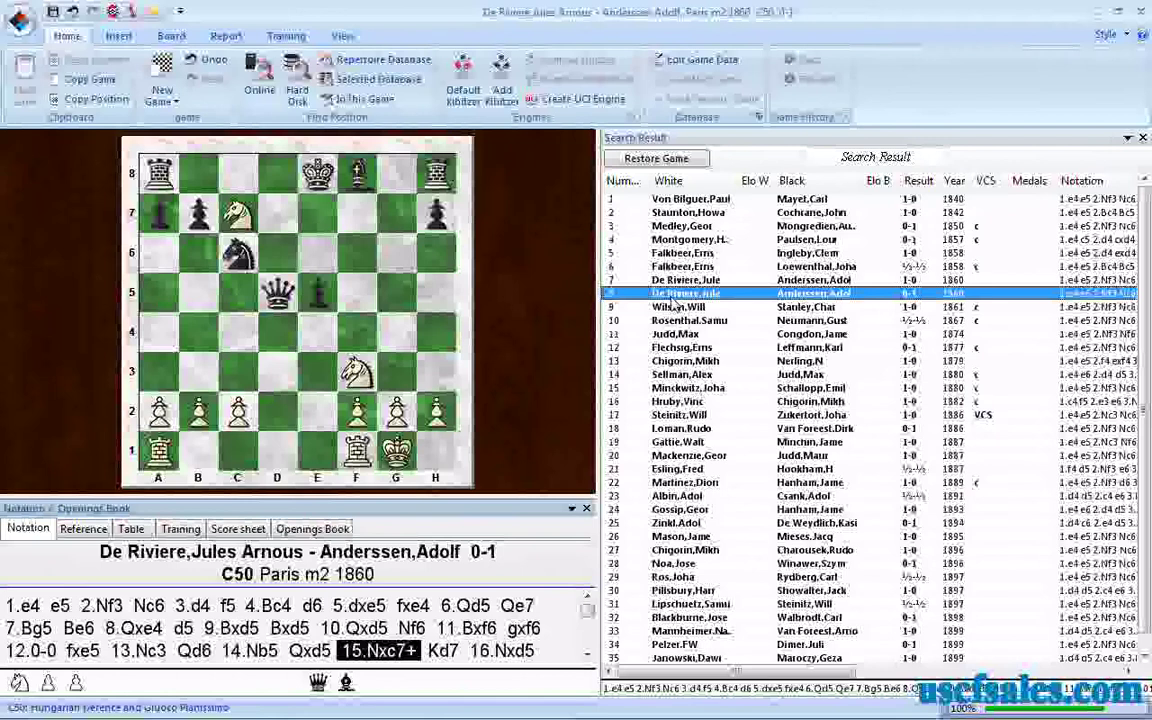
key("Left")
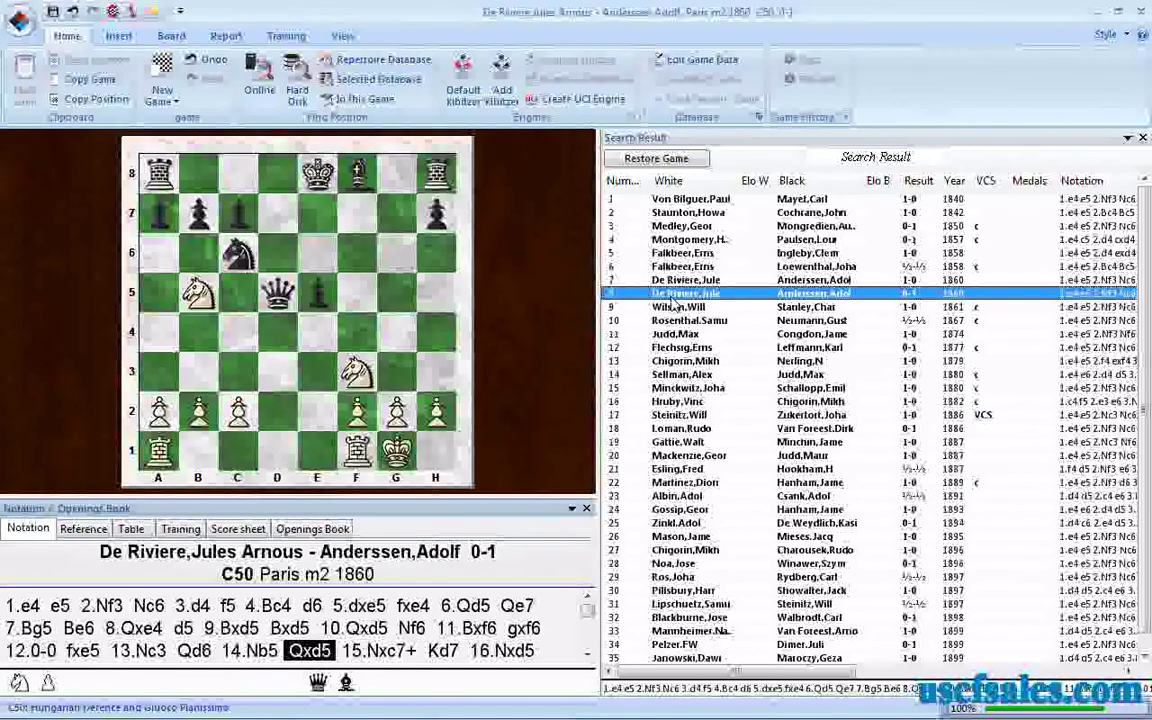
key("Right")
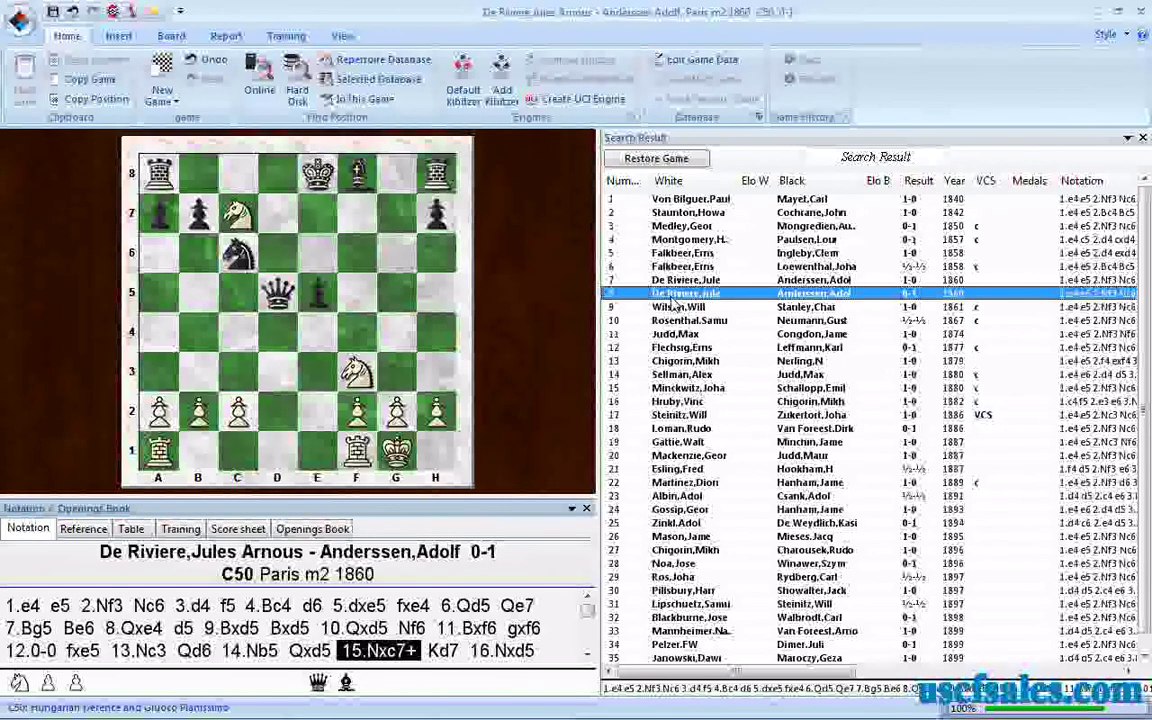
key("Right")
key("Right")
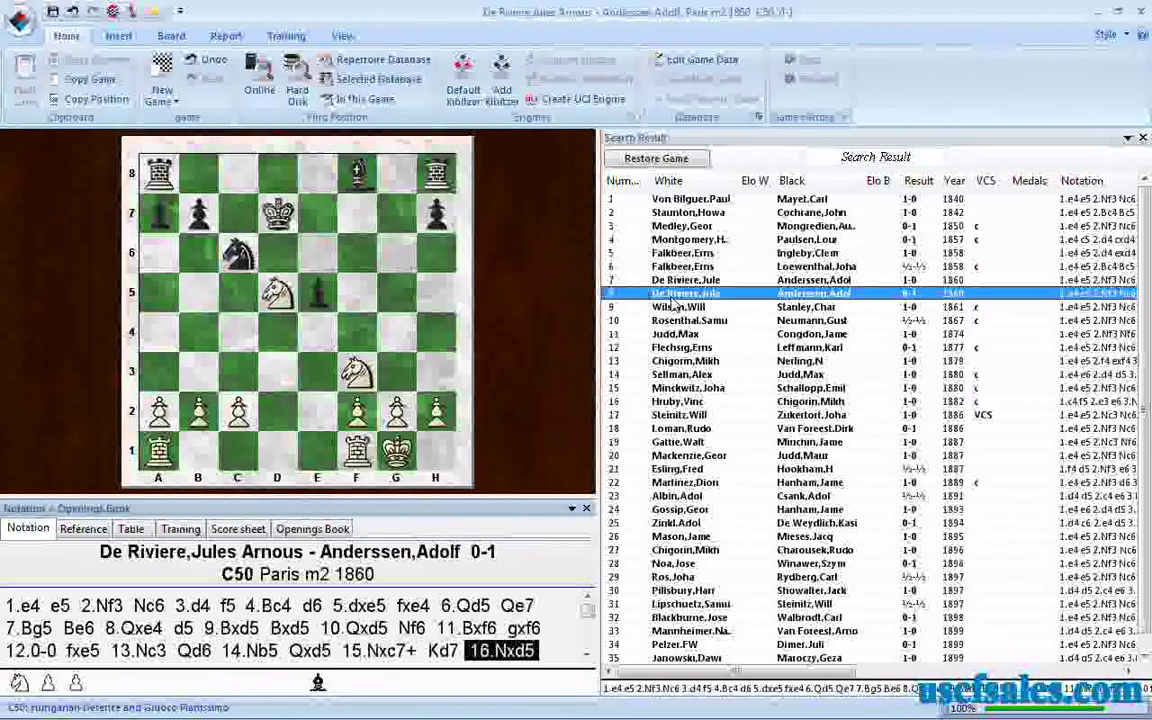
Load game 9 from the search results and play through its knight fork from 17.Ng6+ to 18.Nxe7
left_click(675, 306)
key("Right")
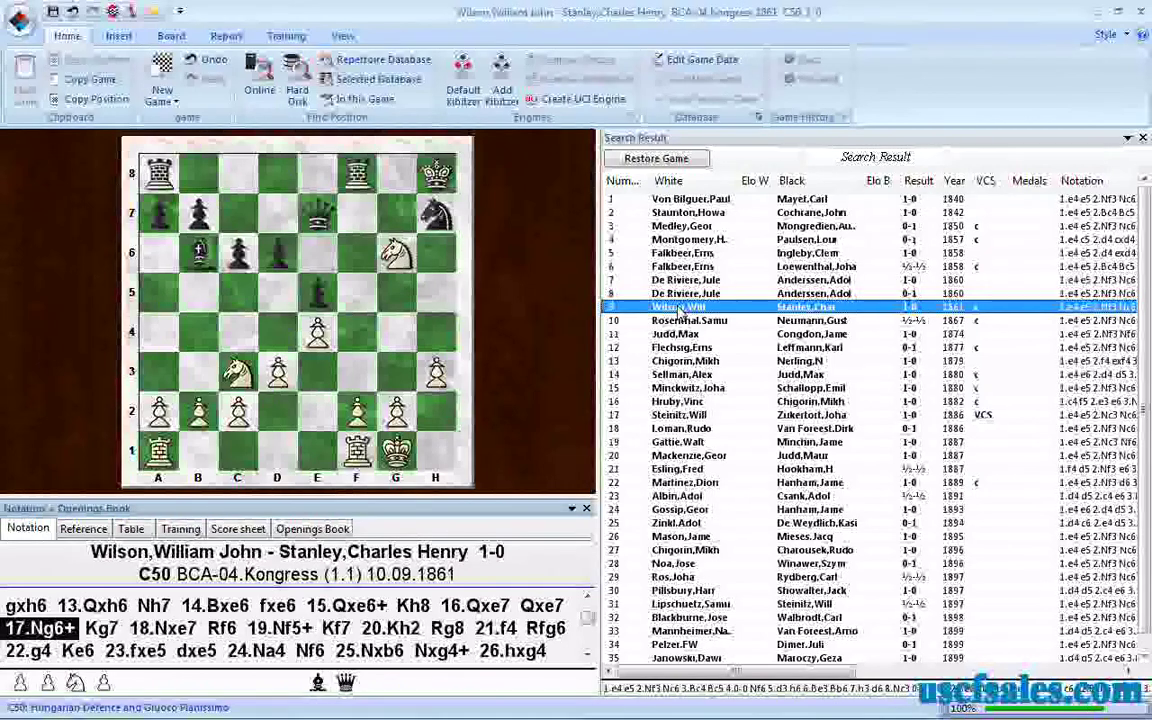
key("Right")
key("Right")
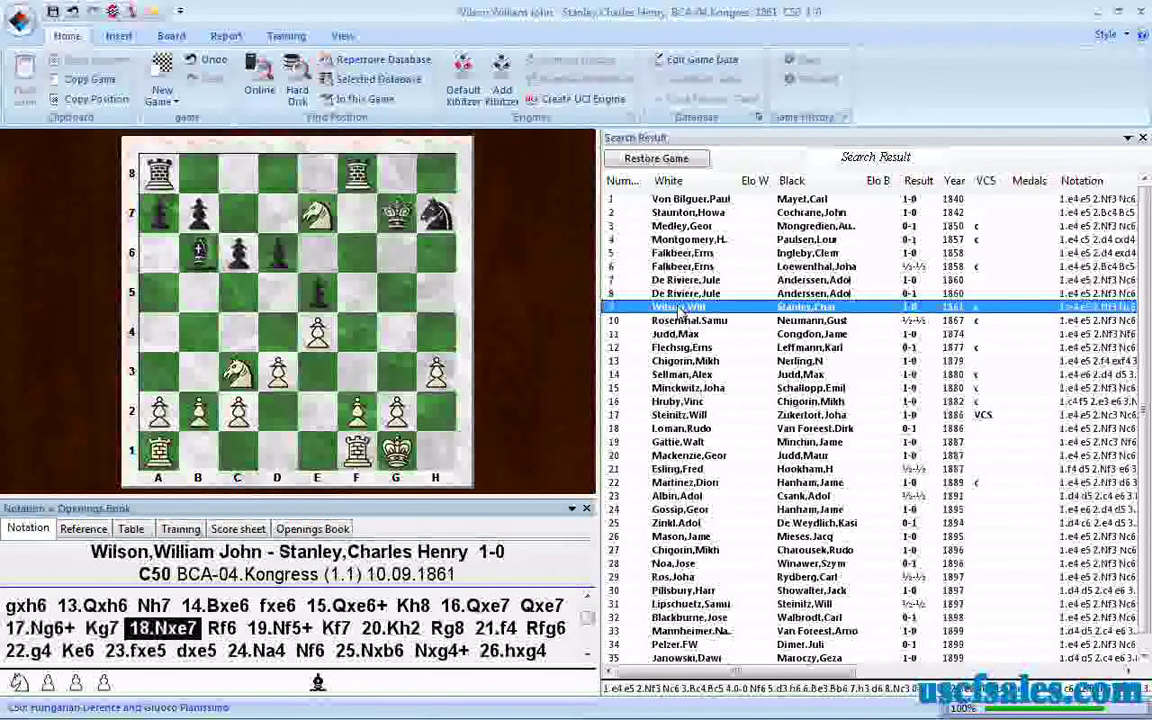
Load game 10 from the search results and play through its knight fork from 26.Ne5+ to 27.Nxg6
left_click(679, 321)
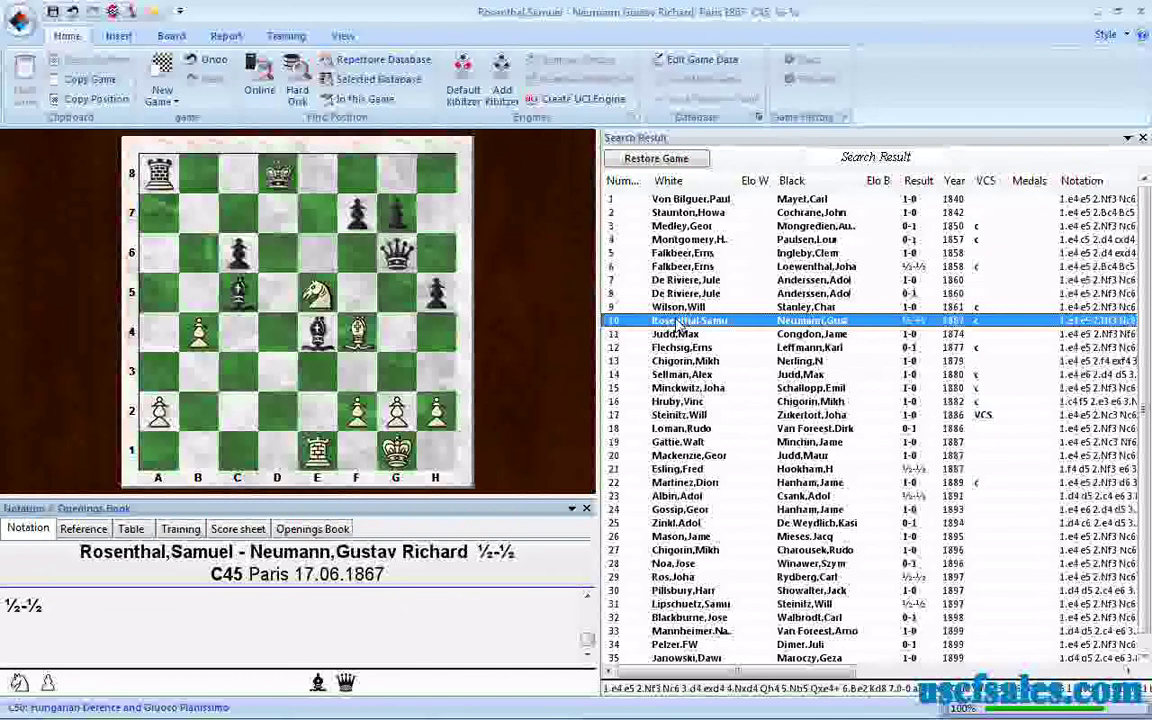
key("Left")
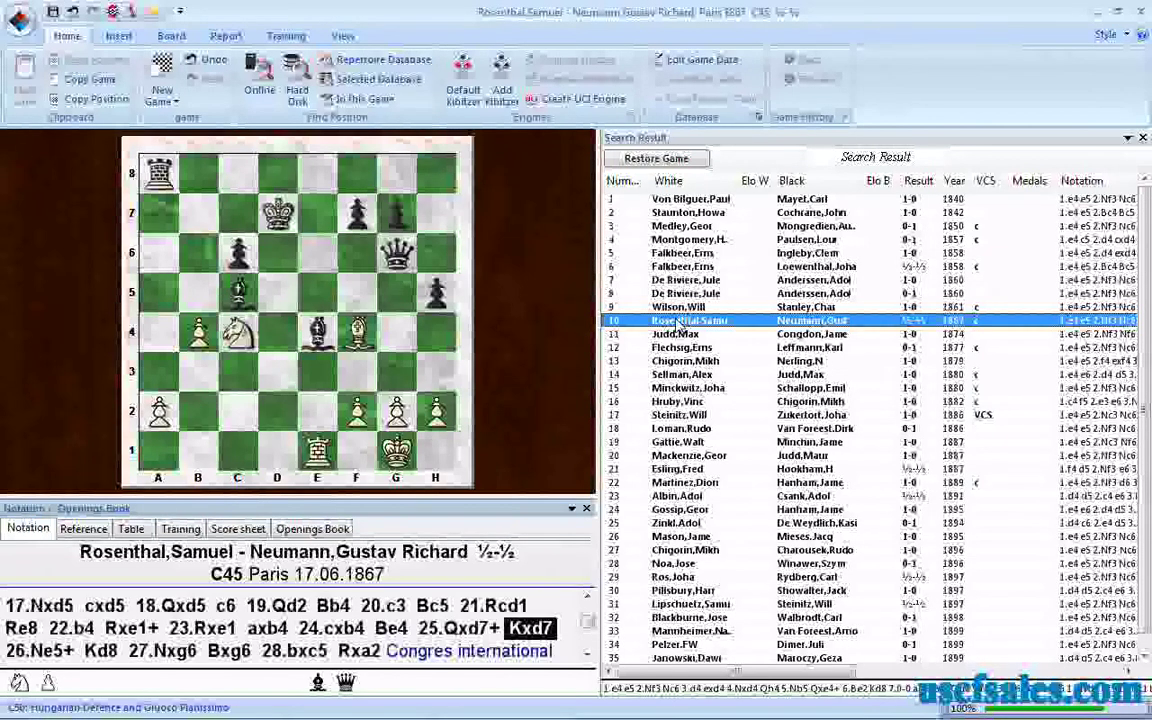
key("Right")
key("Right")
key("Right")
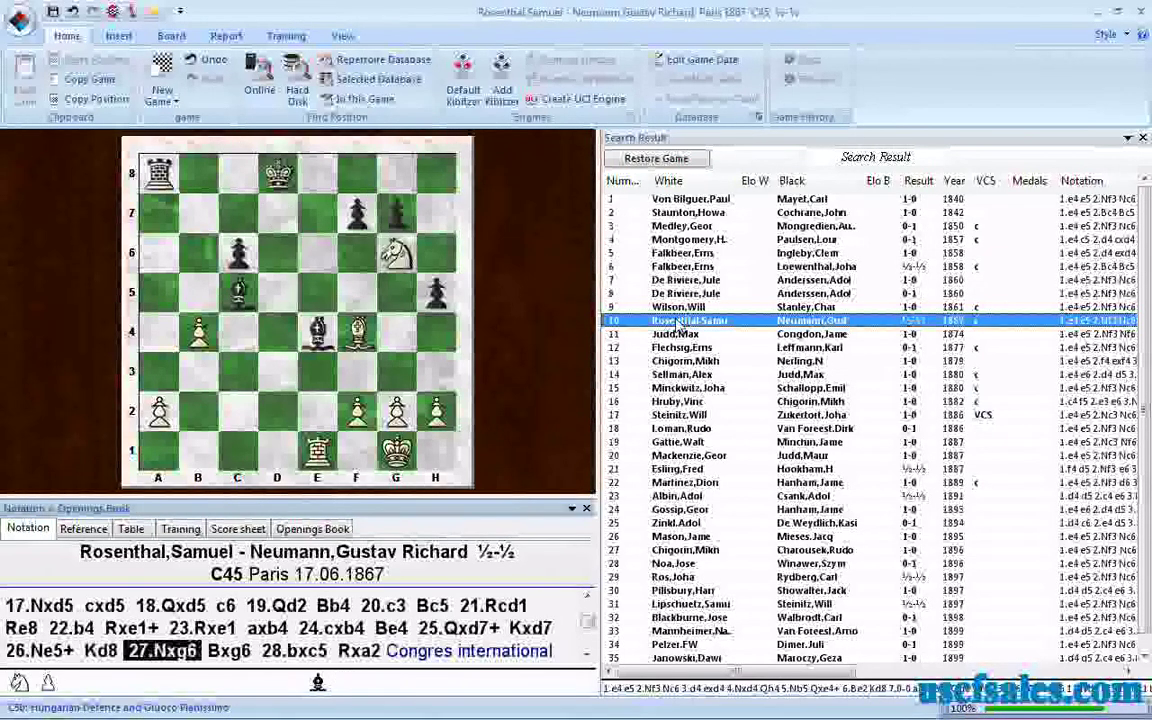
Load game 11 from the search results and replay its knight fork from 31.Nxf7+ to Black's reply Kg7
left_click(678, 334)
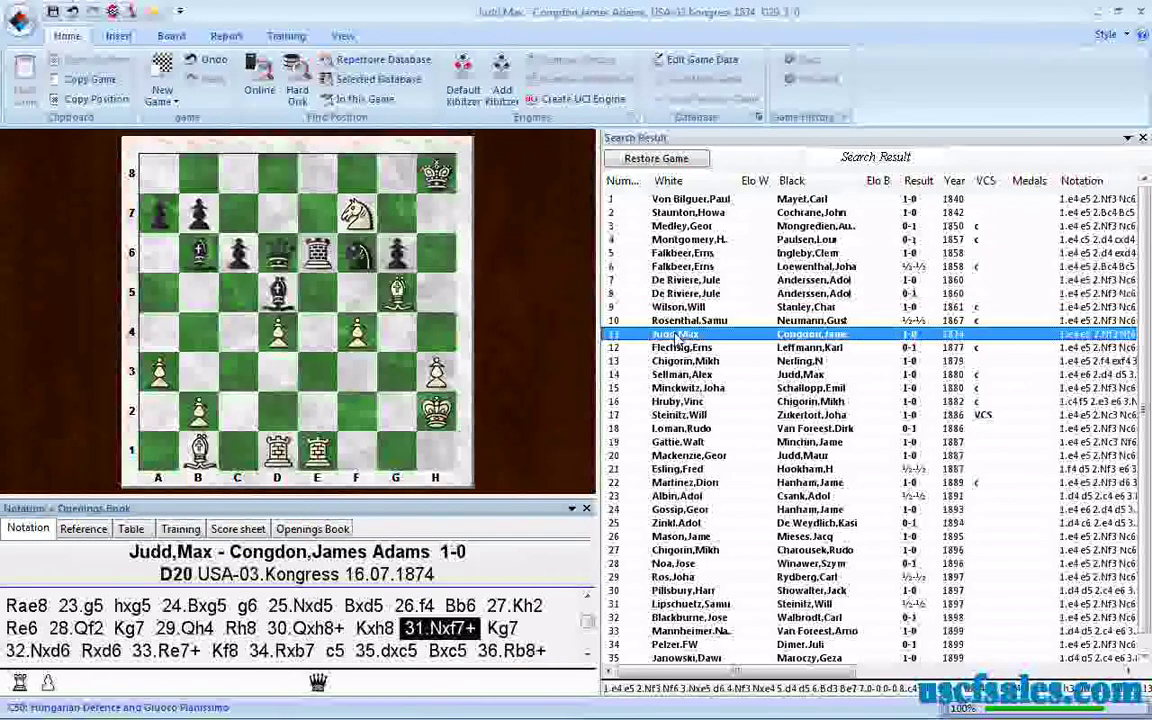
key("Left")
key("Right")
key("Right")
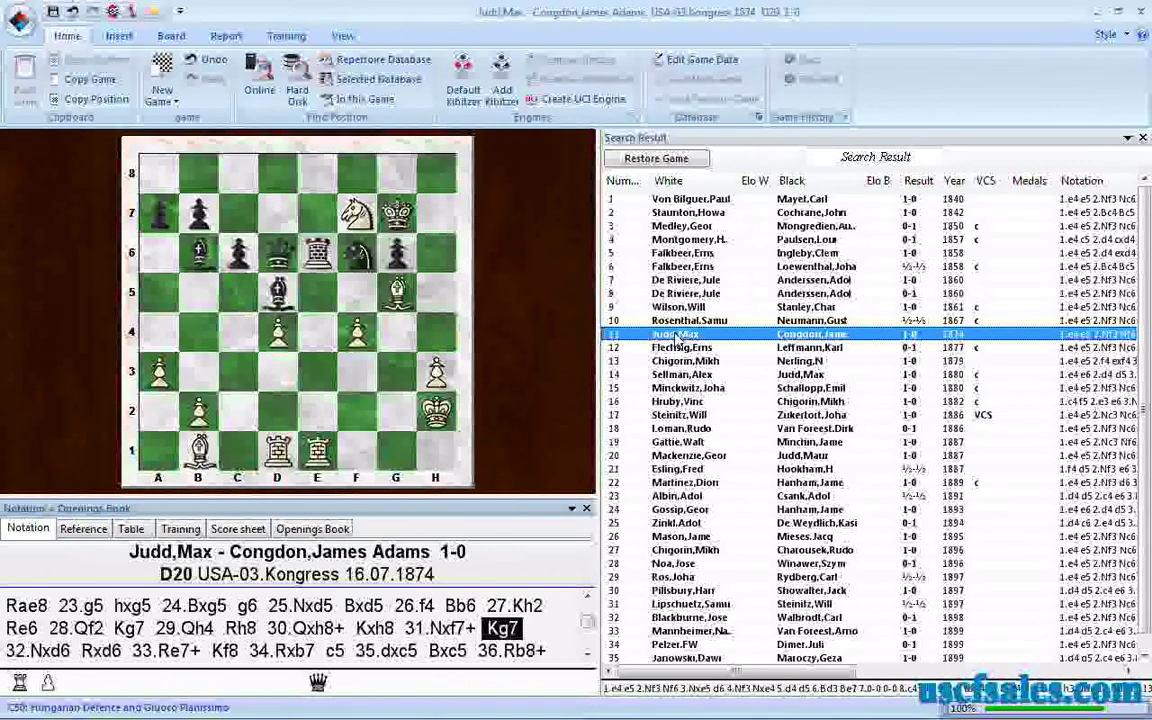
Load game 7 from the search results and replay its knight fork from 25.Nc6+ to 26.Nxa5, ending back at 25.Nc6+
left_click(672, 281)
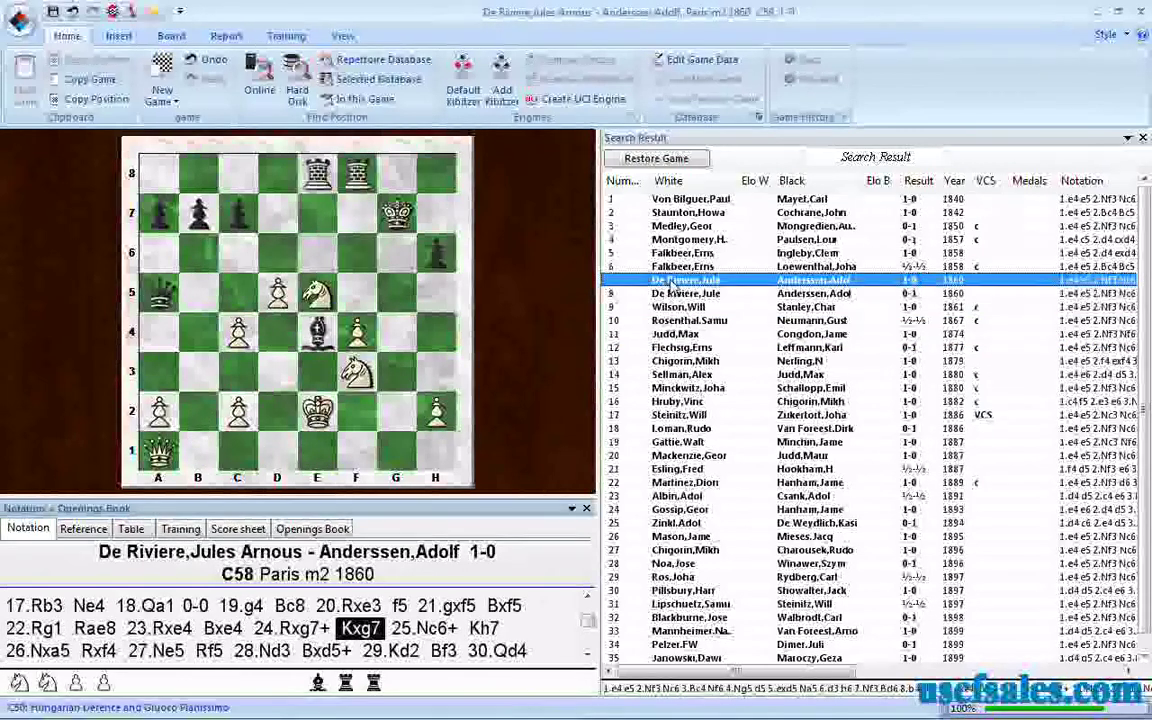
key("Right")
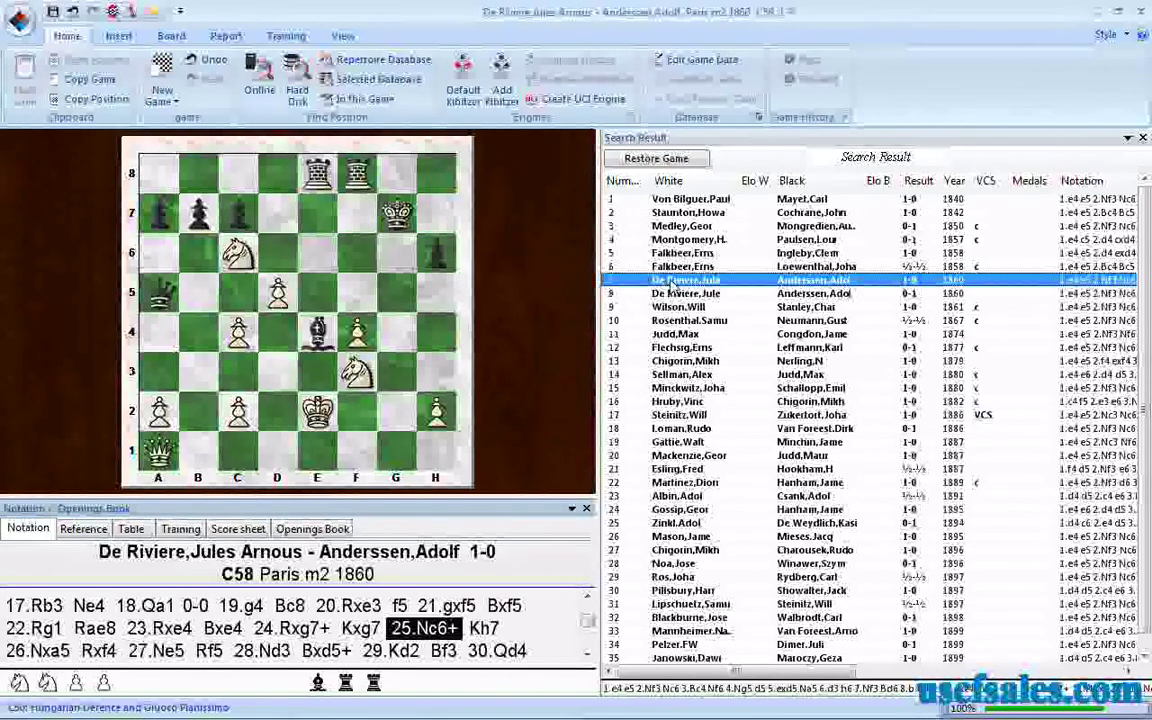
key("Left")
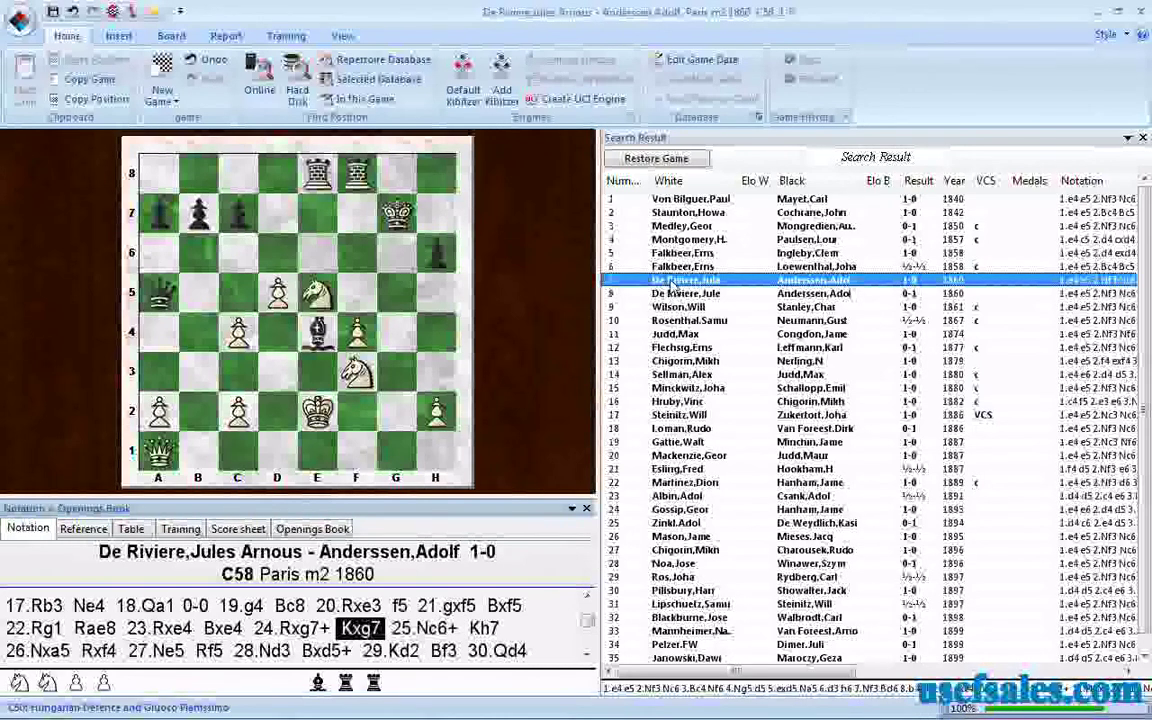
key("Right")
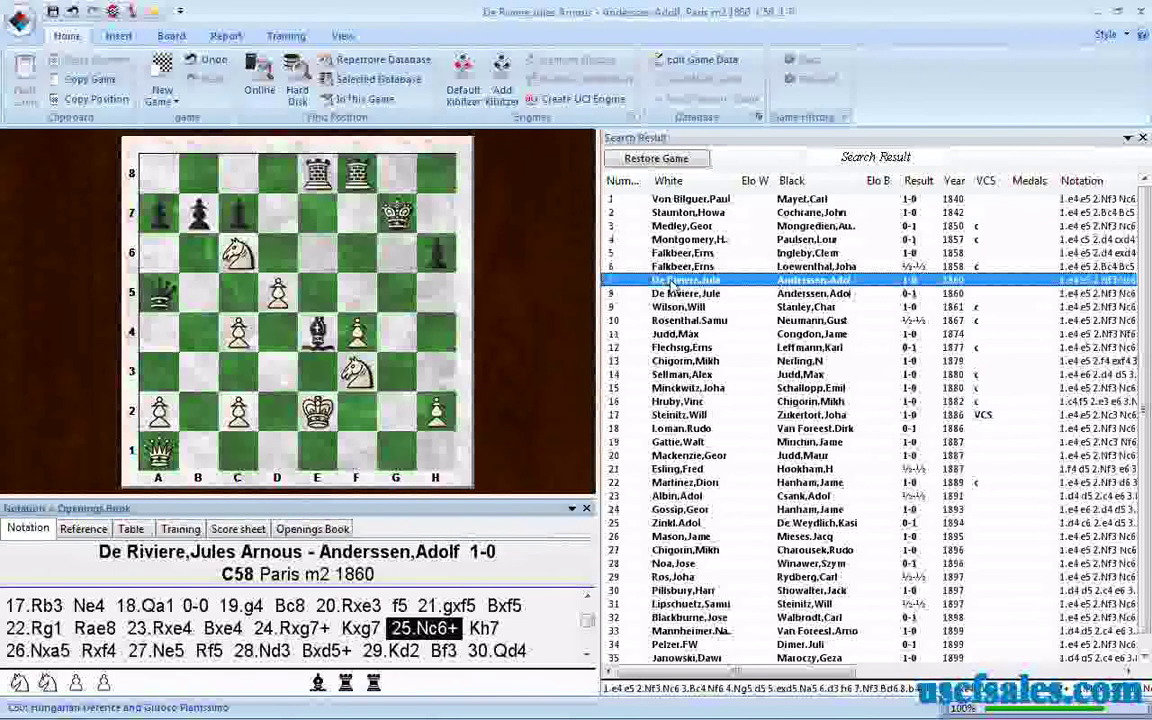
key("Right")
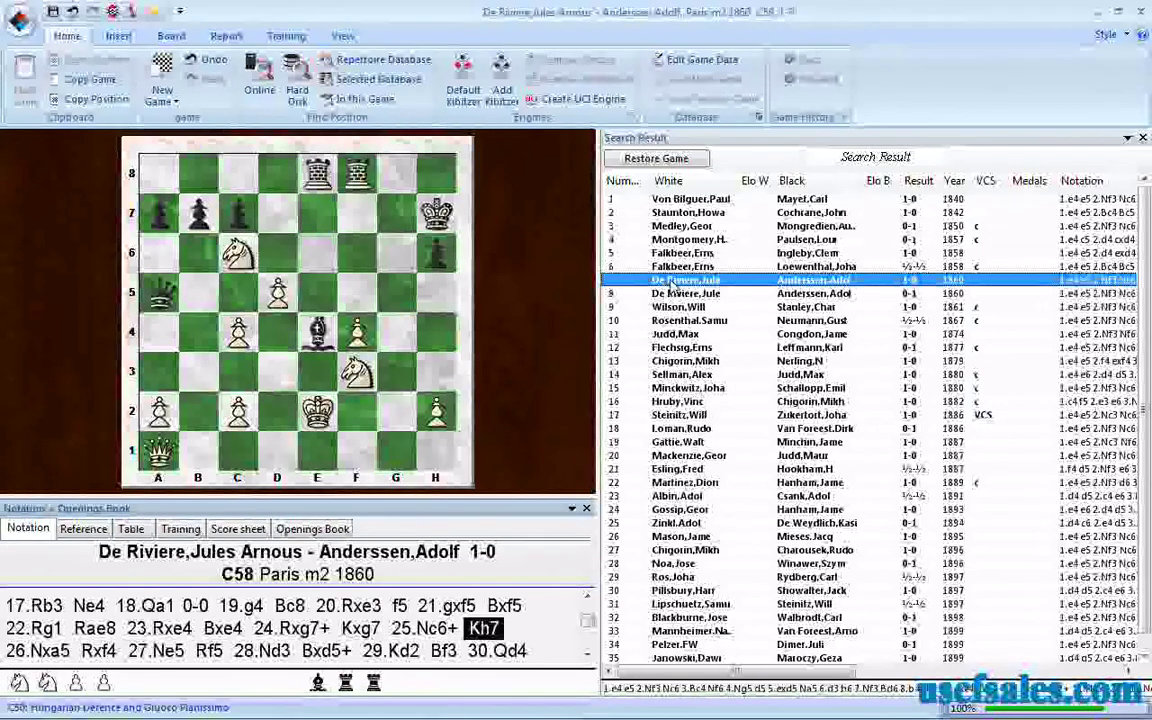
key("Right")
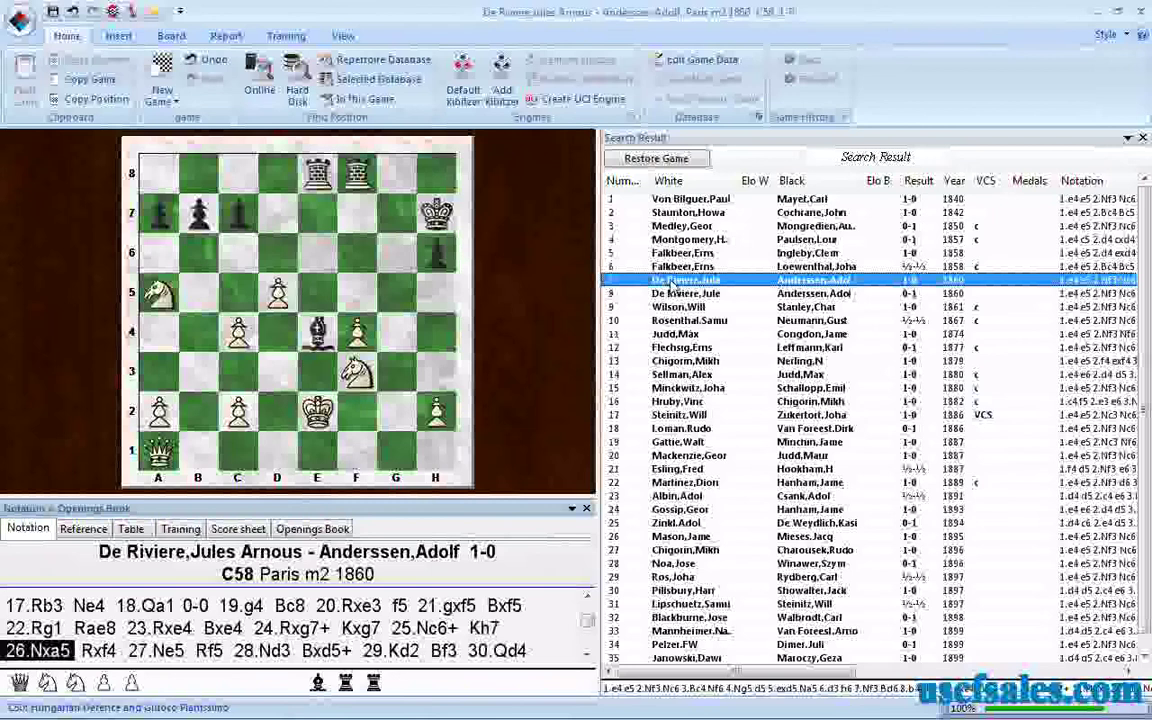
key("Left")
key("Left")
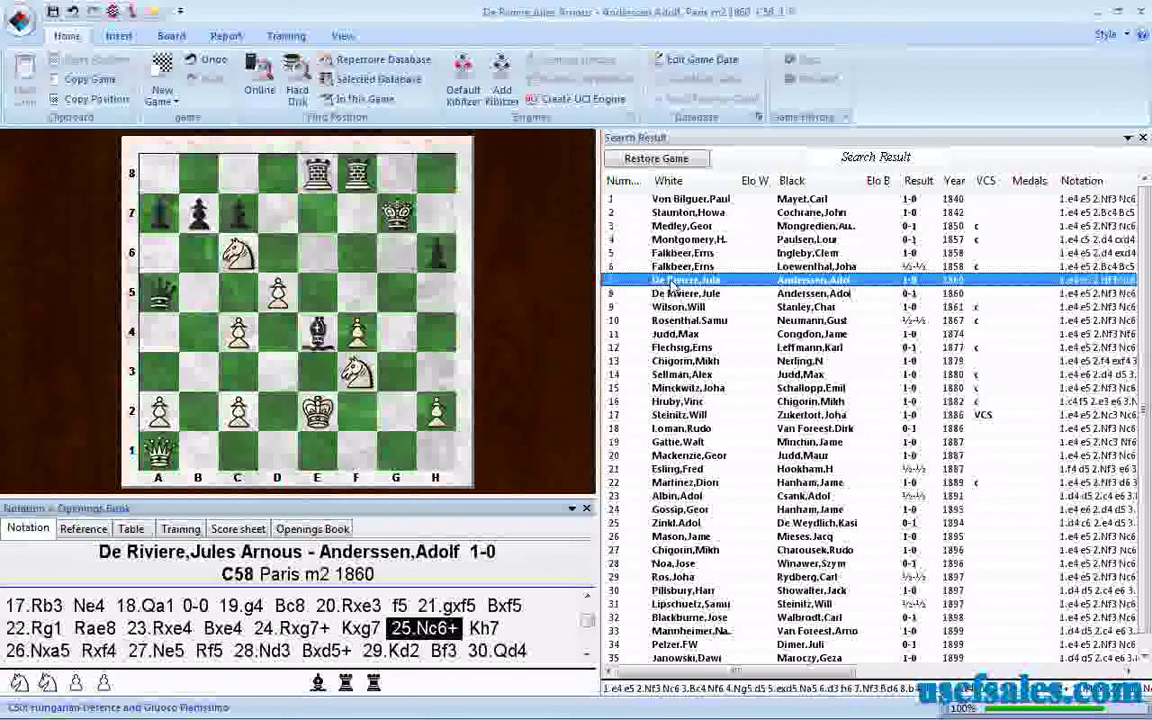
Close the game window, reopen the search for the Classical 1830-1899 database and delete all three existing manoeuvre entries
left_click(1142, 14)
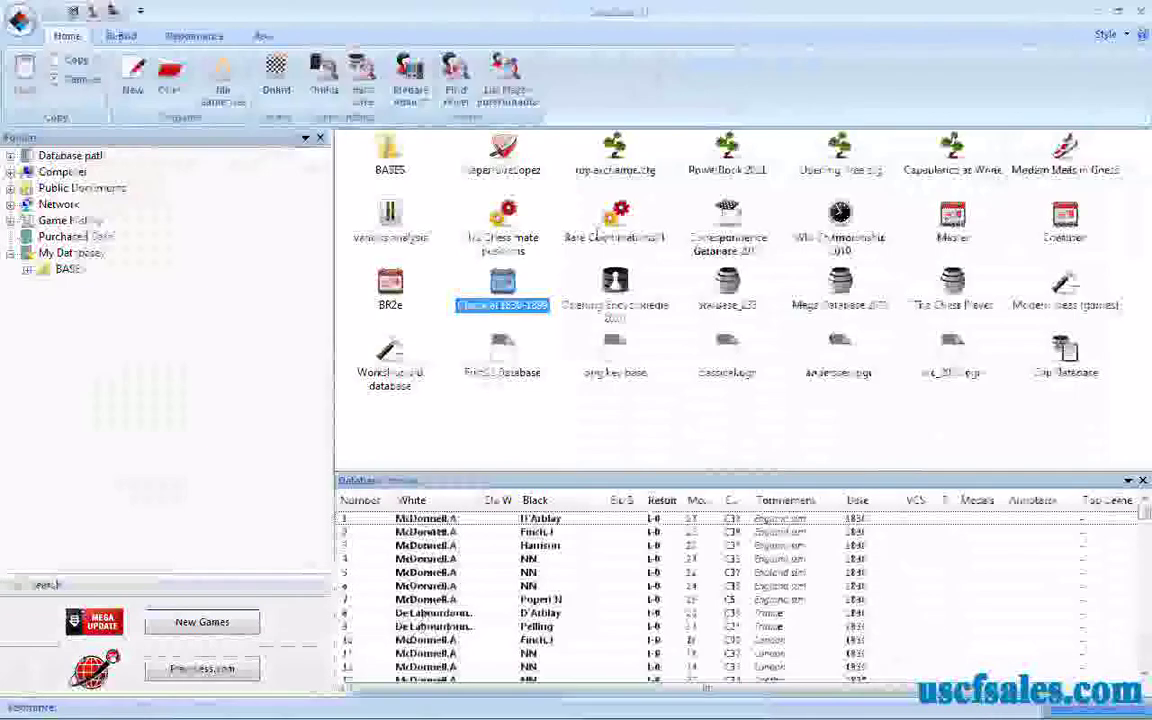
right_click(506, 290)
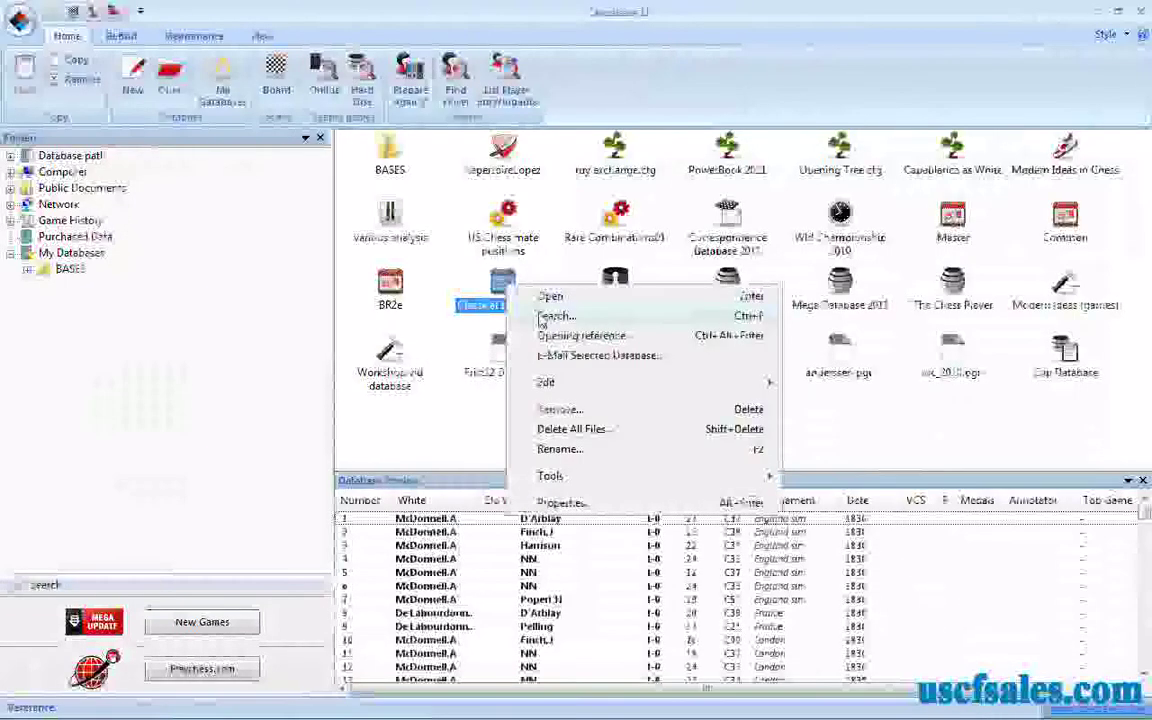
left_click(548, 315)
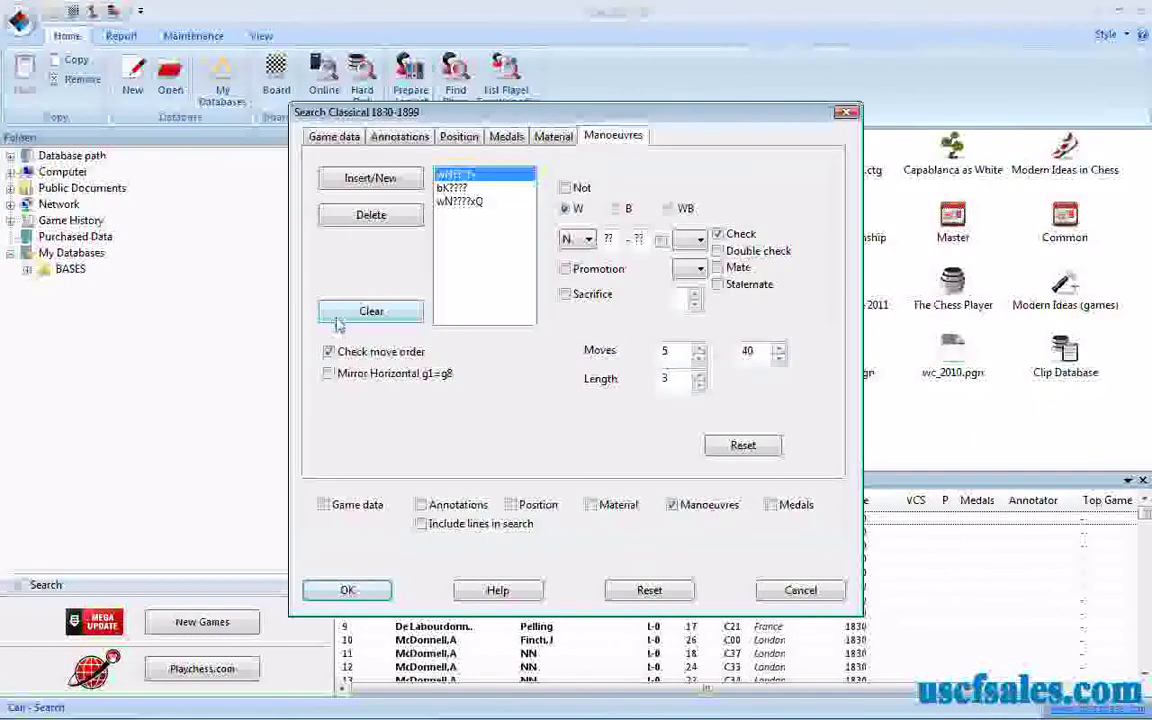
left_click(376, 224)
left_click(377, 225)
left_click(378, 227)
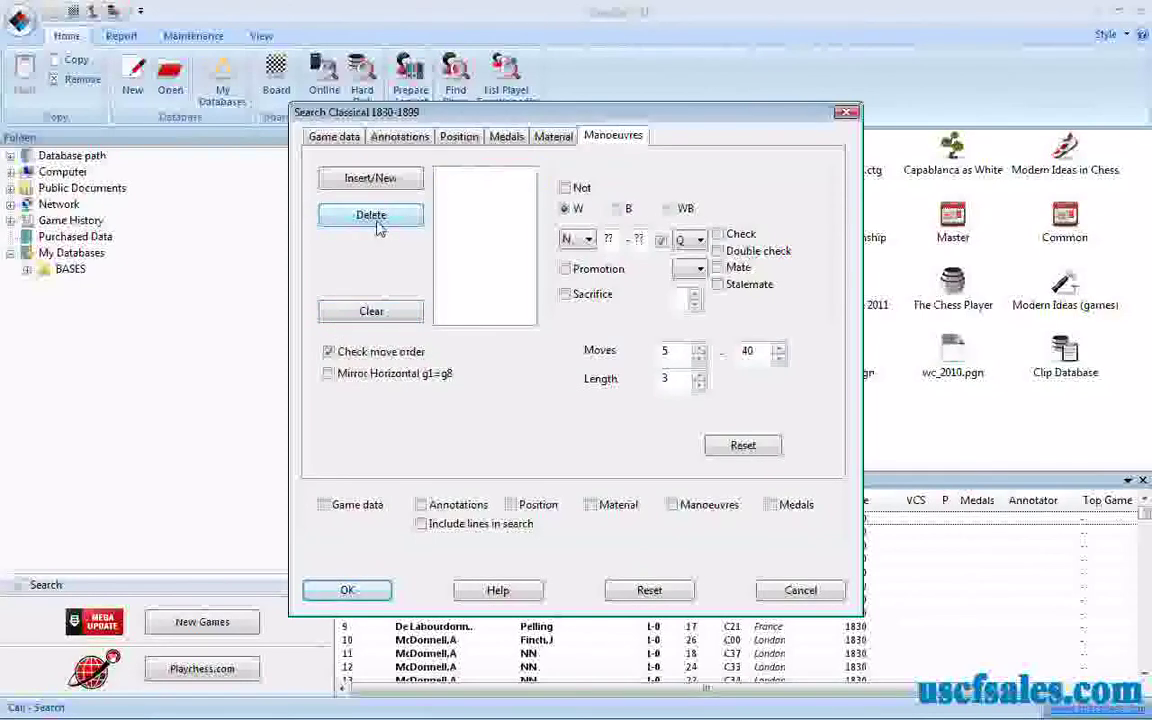
Define the first manoeuvre as a White bishop move that gives check, without requiring a capture
left_click(568, 216)
left_click(589, 240)
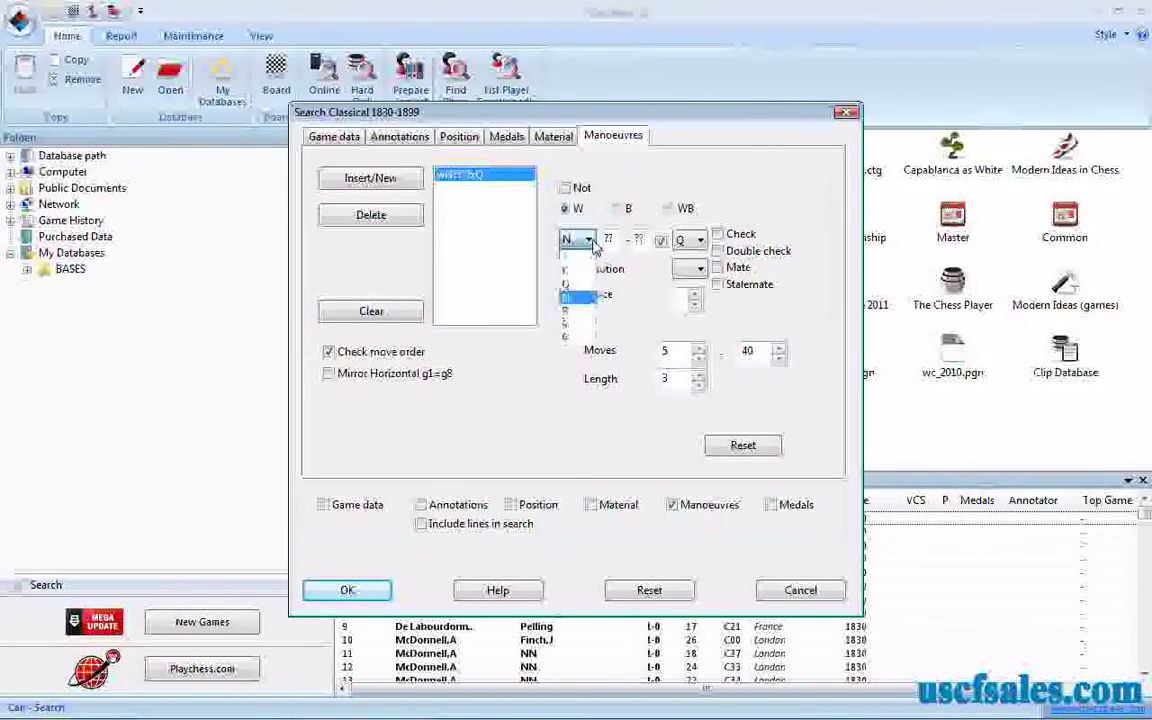
left_click(577, 297)
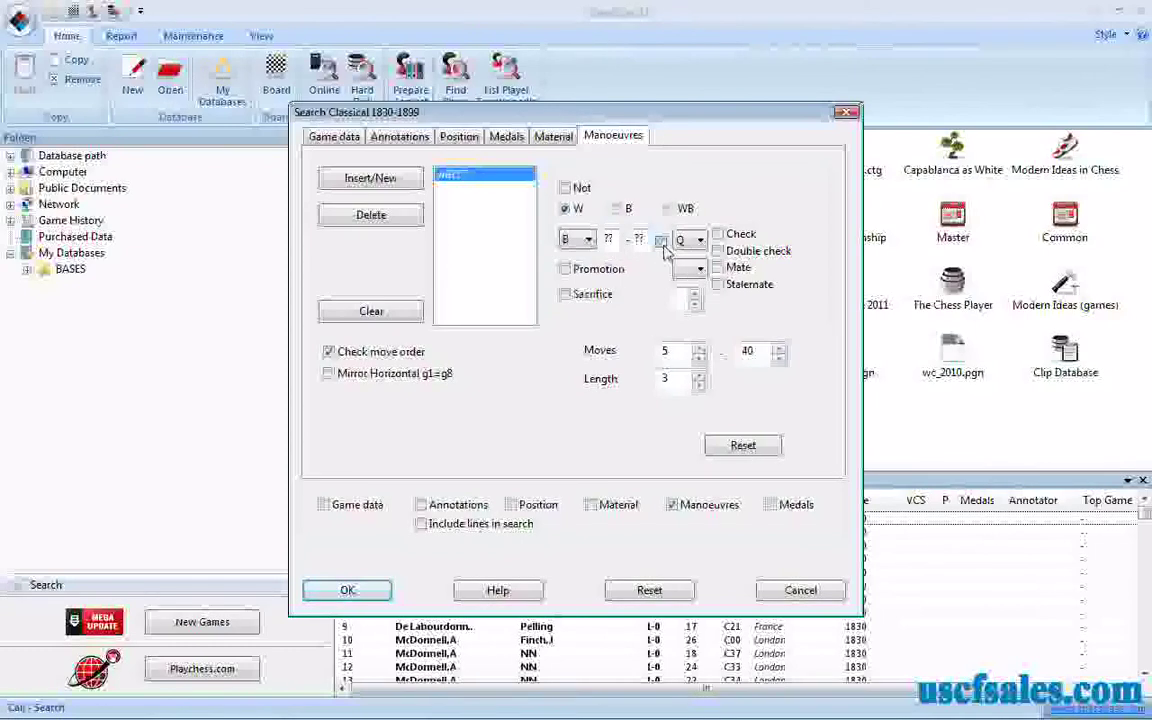
left_click(661, 241)
left_click(717, 235)
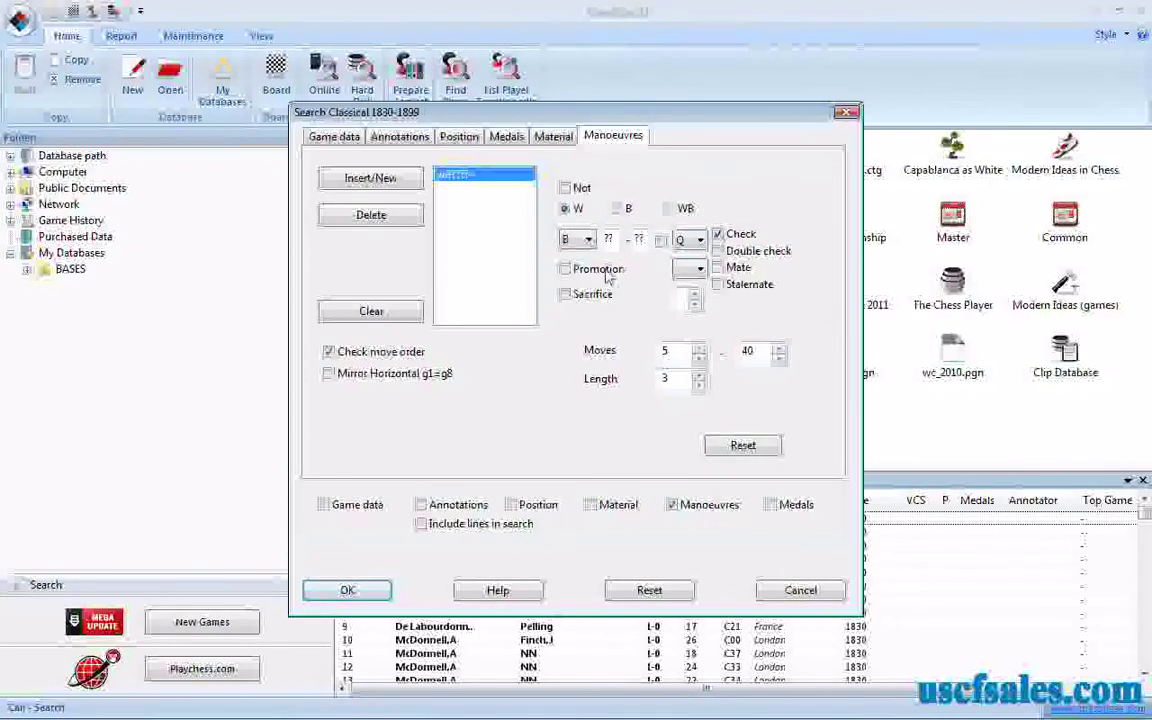
left_click(617, 209)
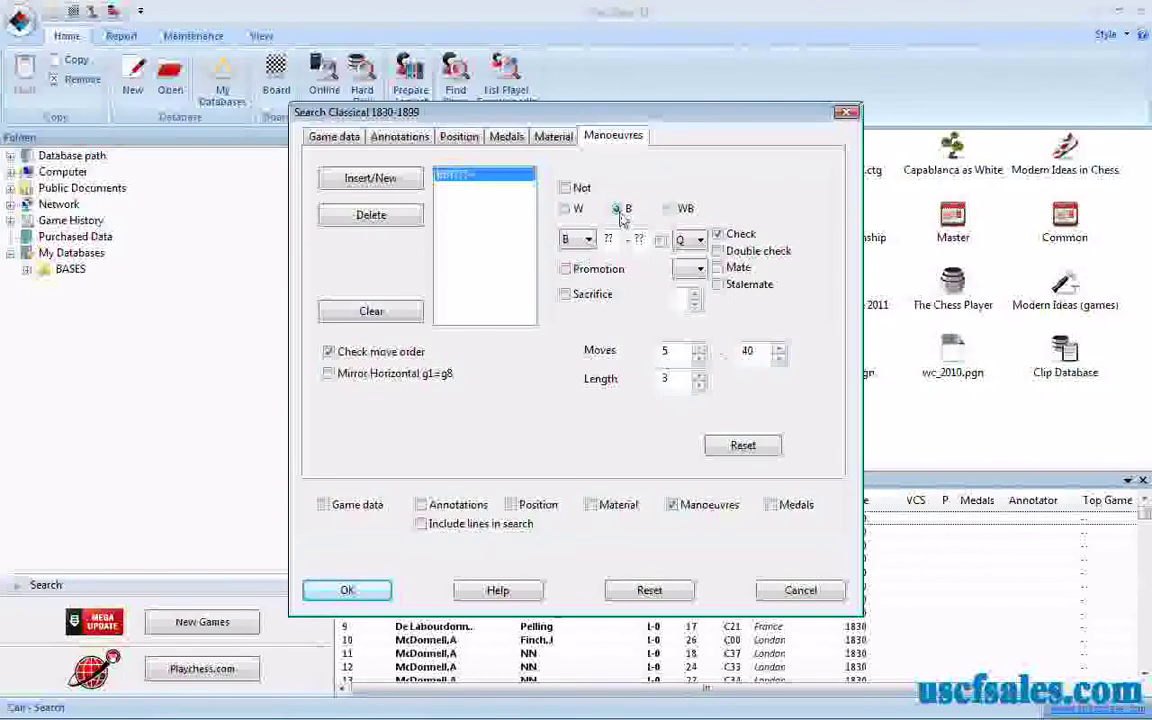
left_click(565, 209)
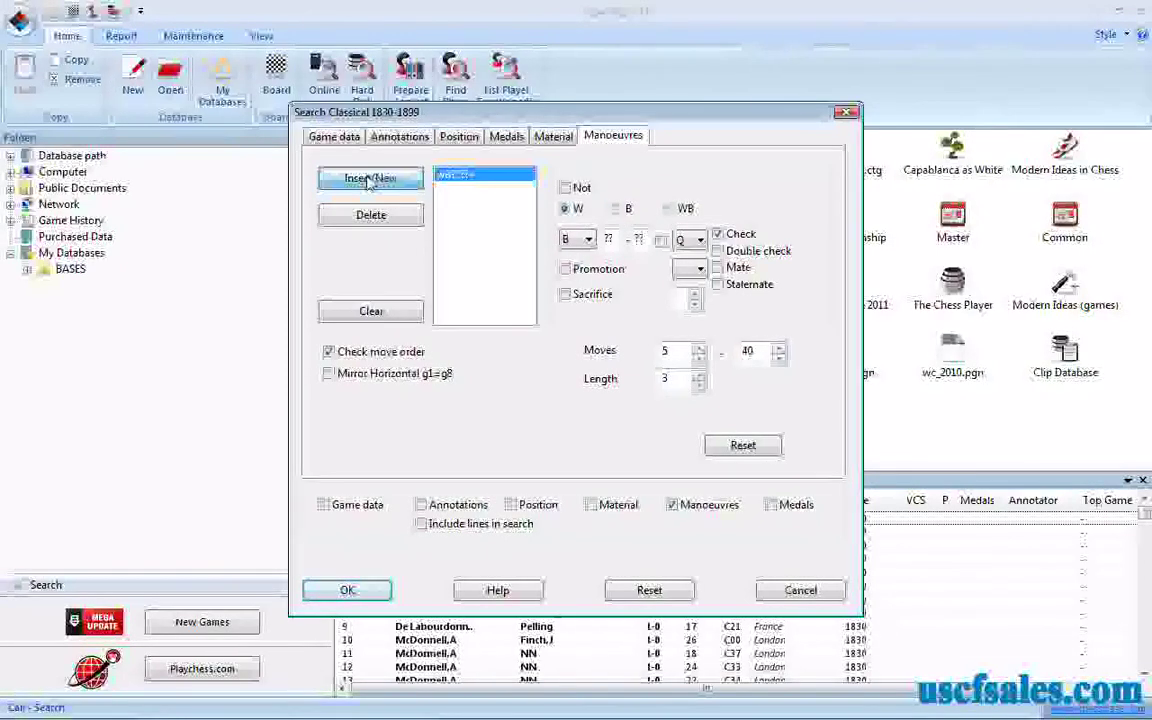
Add a second manoeuvre entry for a Black king move without check
left_click(368, 180)
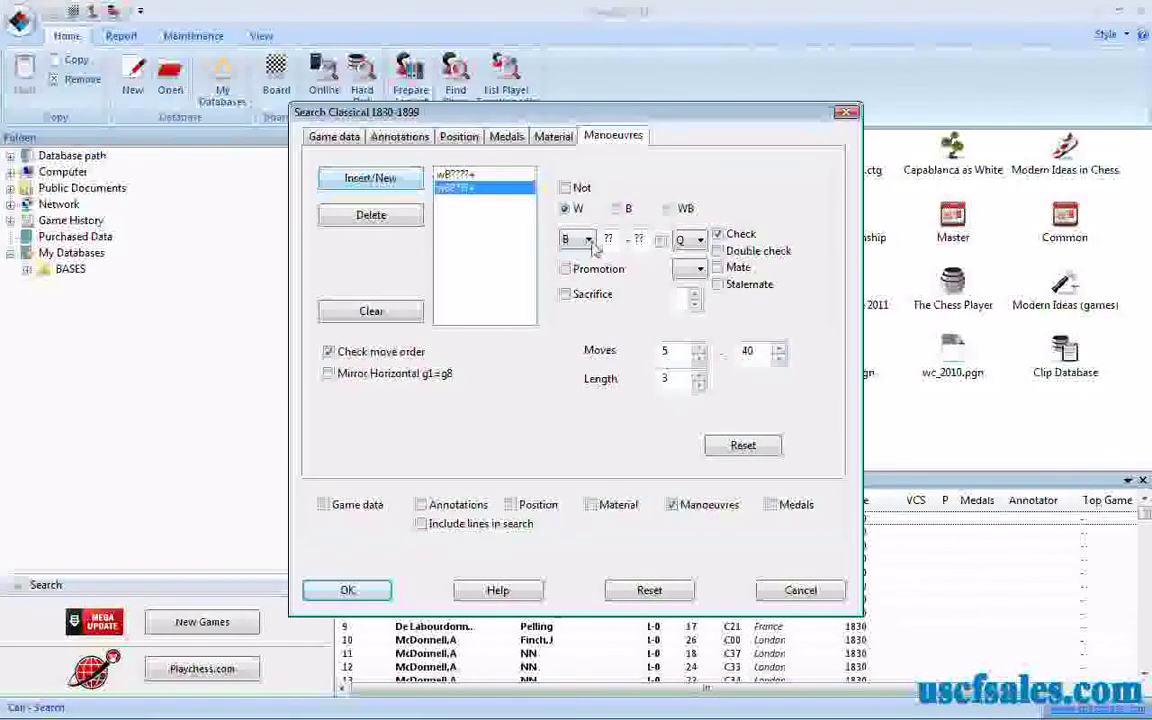
left_click(617, 209)
left_click(586, 239)
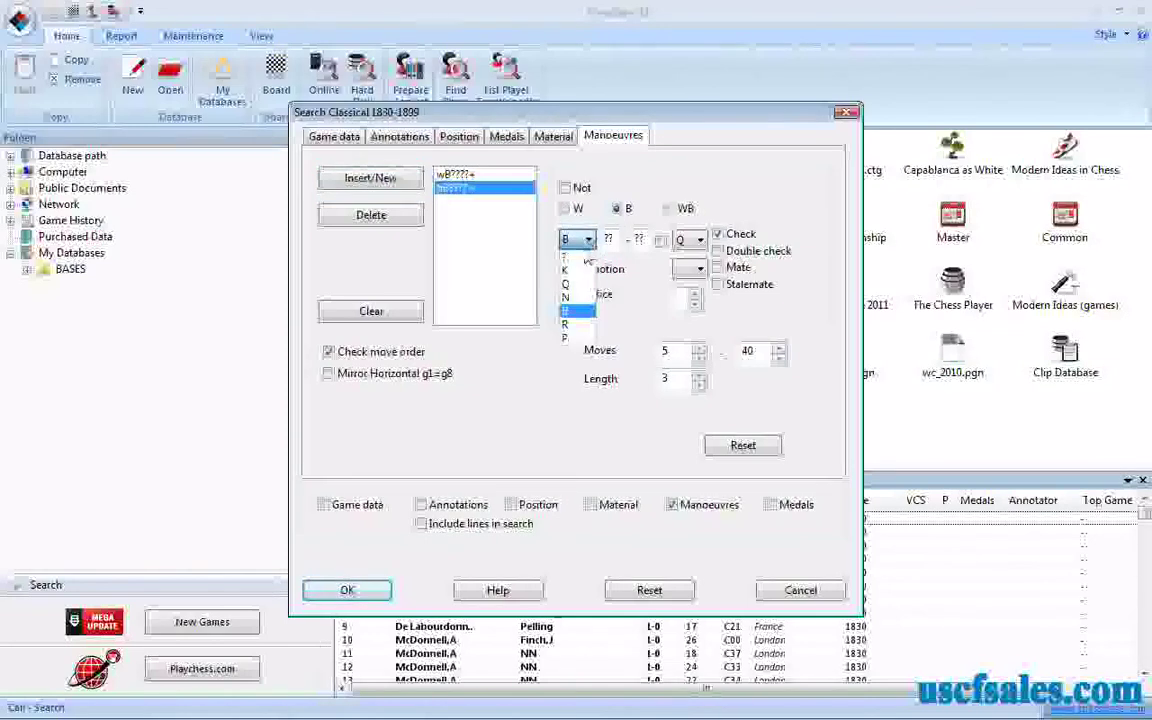
left_click(578, 276)
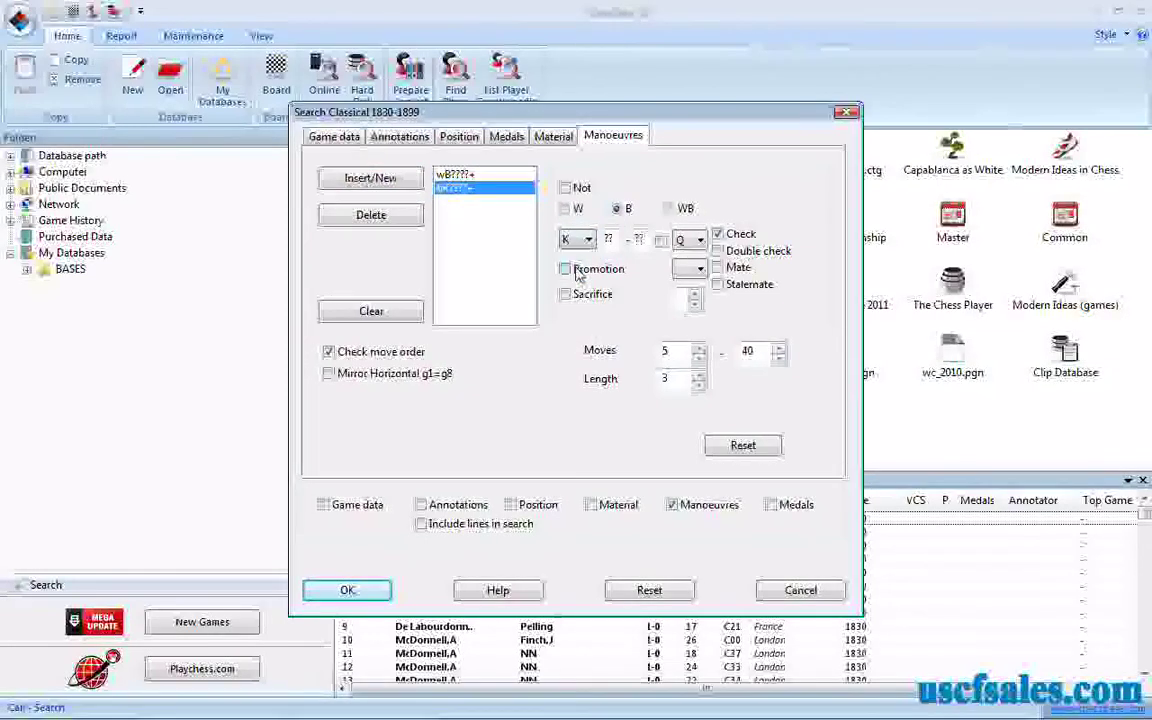
left_click(717, 234)
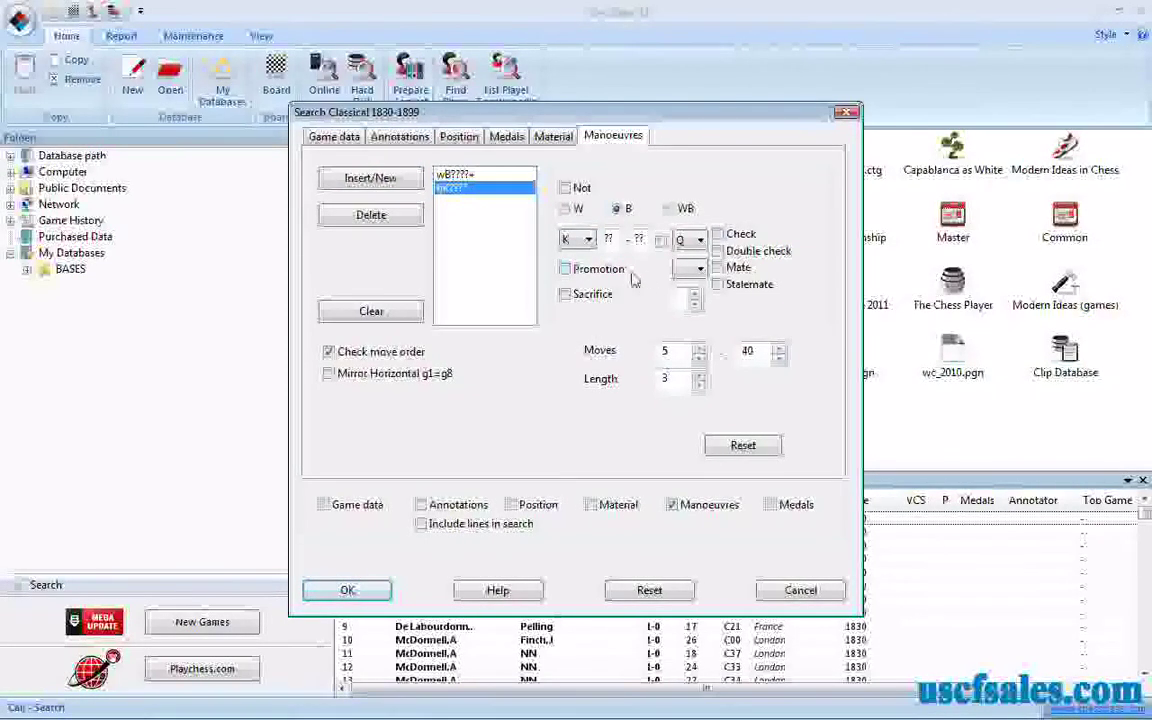
Add a third manoeuvre entry for a White bishop capturing any piece and run the search
left_click(371, 180)
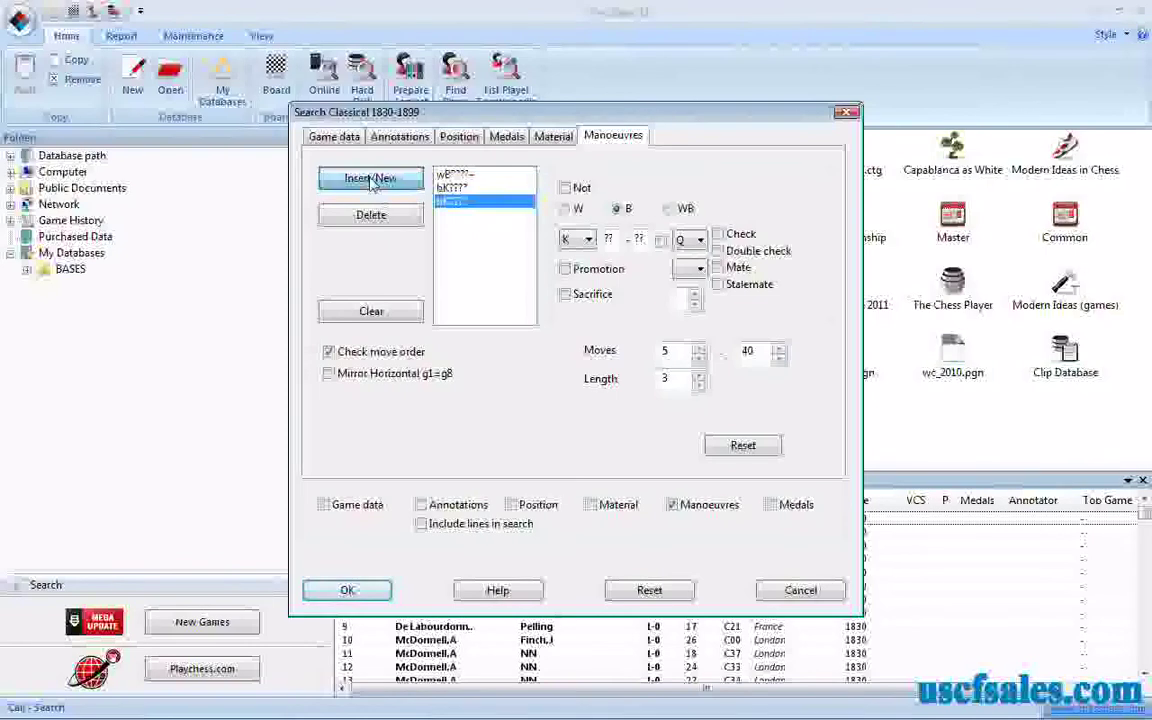
left_click(566, 209)
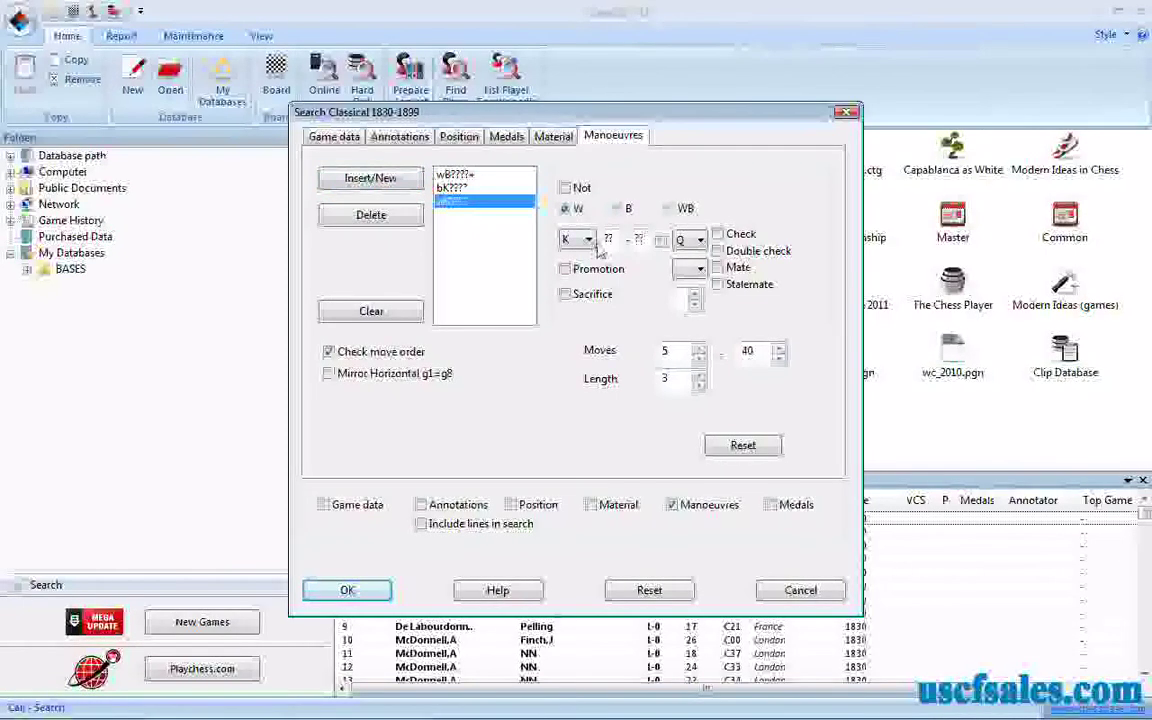
left_click(588, 239)
left_click(574, 294)
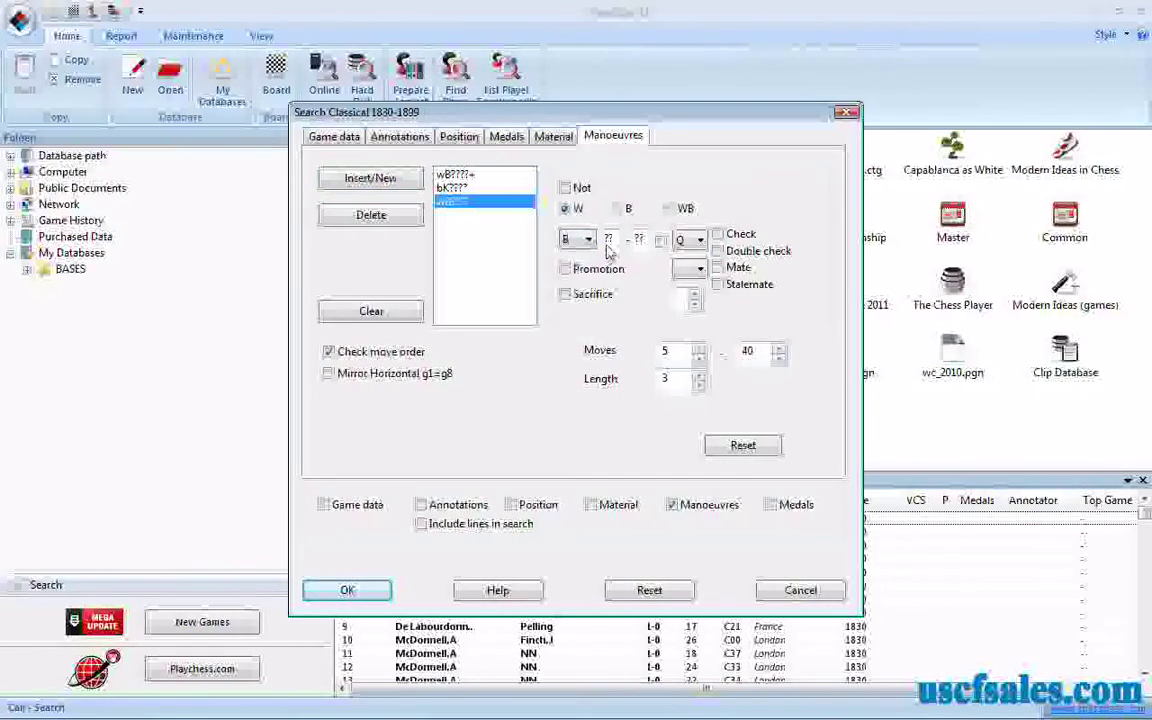
left_click(660, 242)
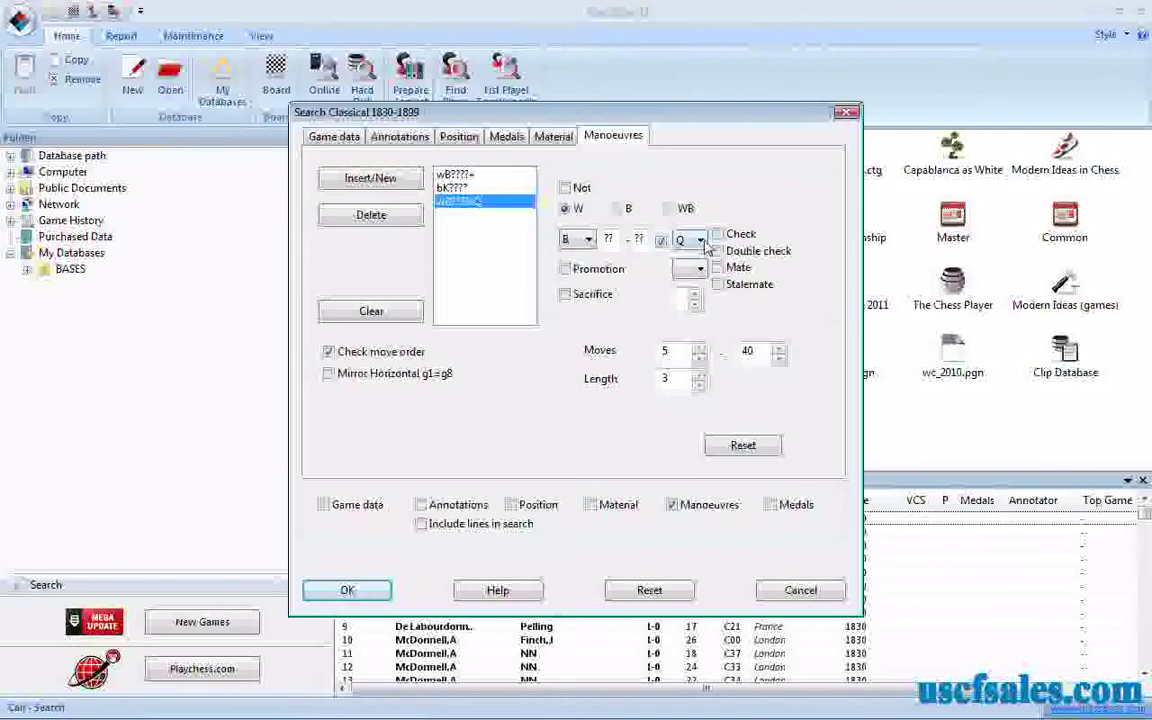
left_click(705, 243)
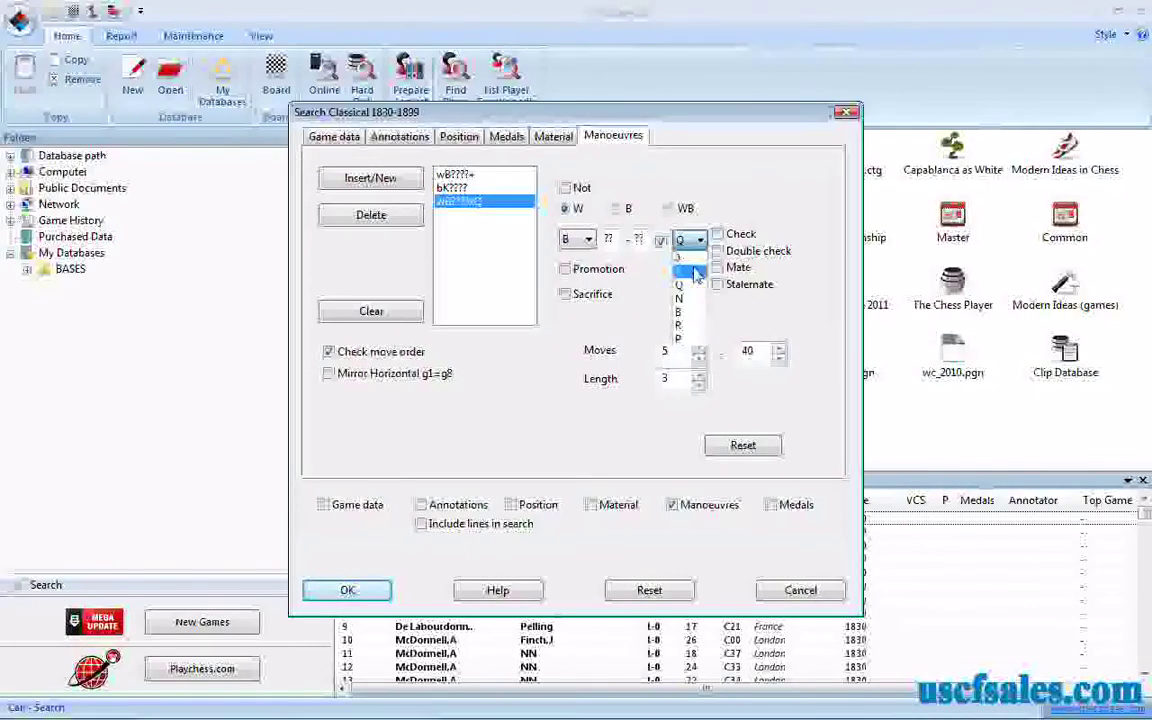
left_click(684, 250)
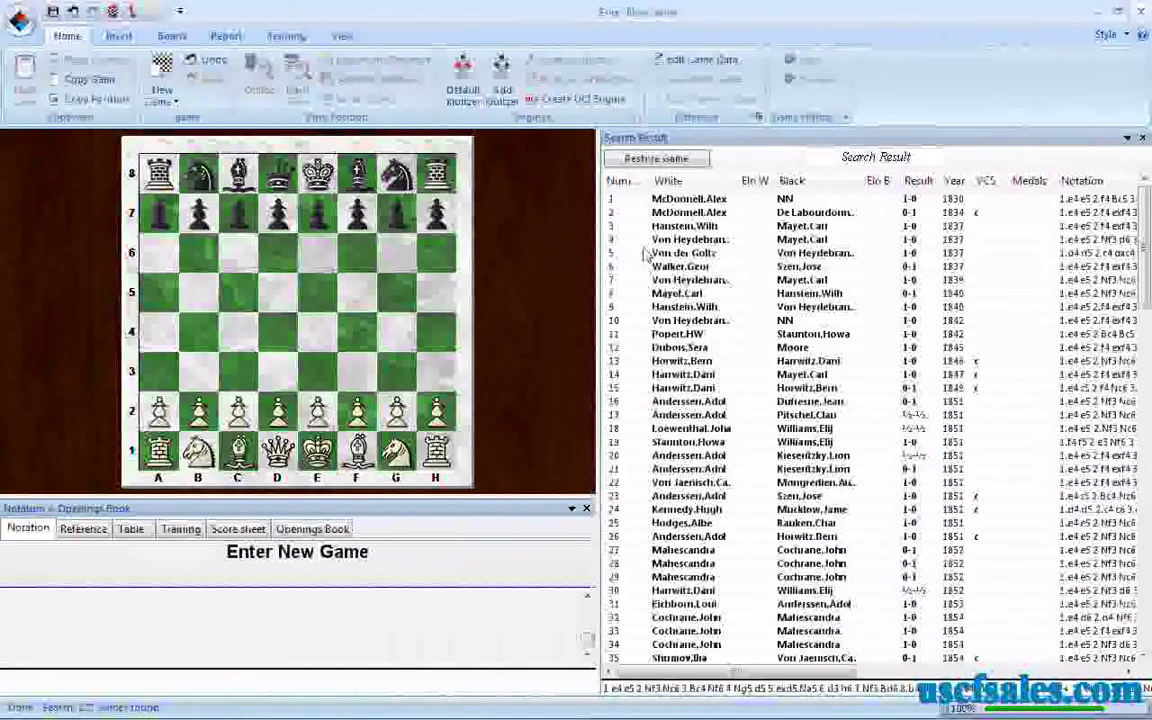
Load game 12 from the new search results and replay its bishop manoeuvre from 9.Bxf7+ to 10.Bxf4
double_click(672, 358)
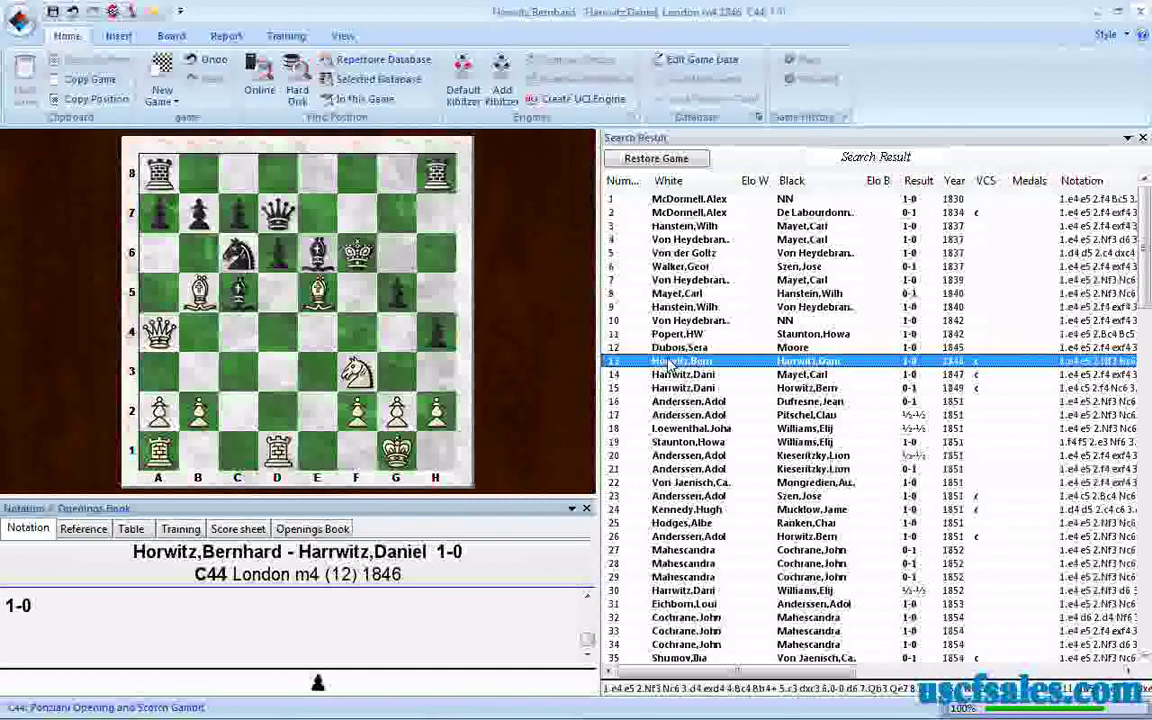
double_click(668, 347)
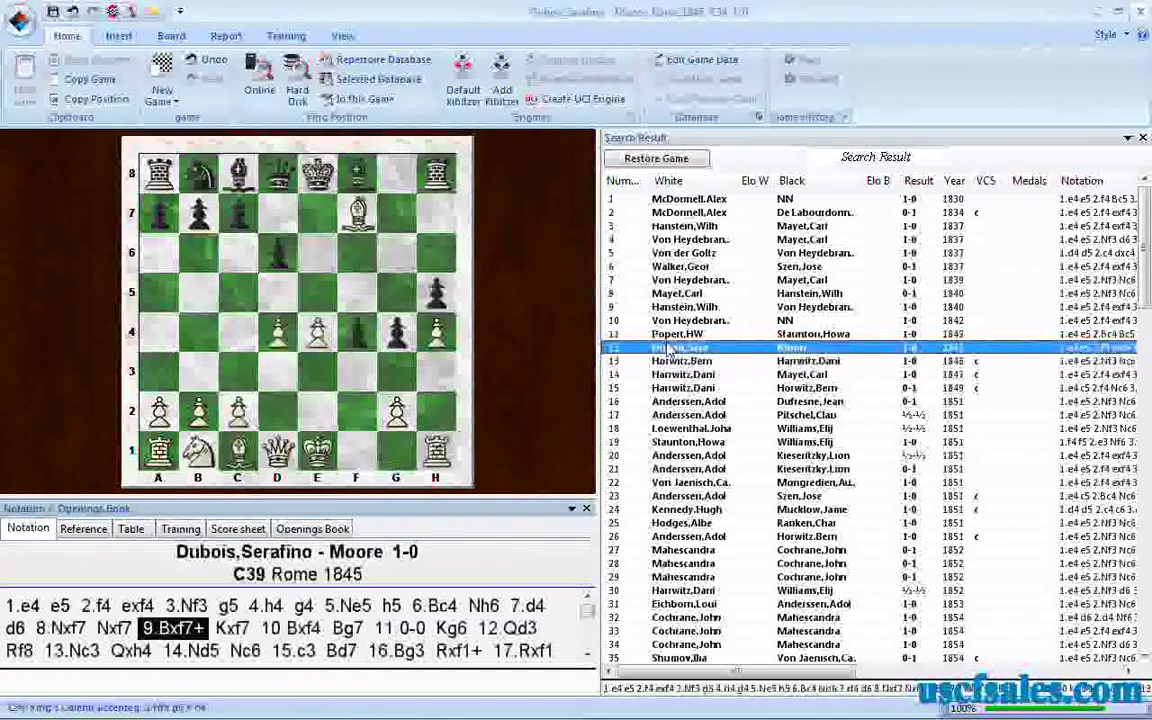
key("Left")
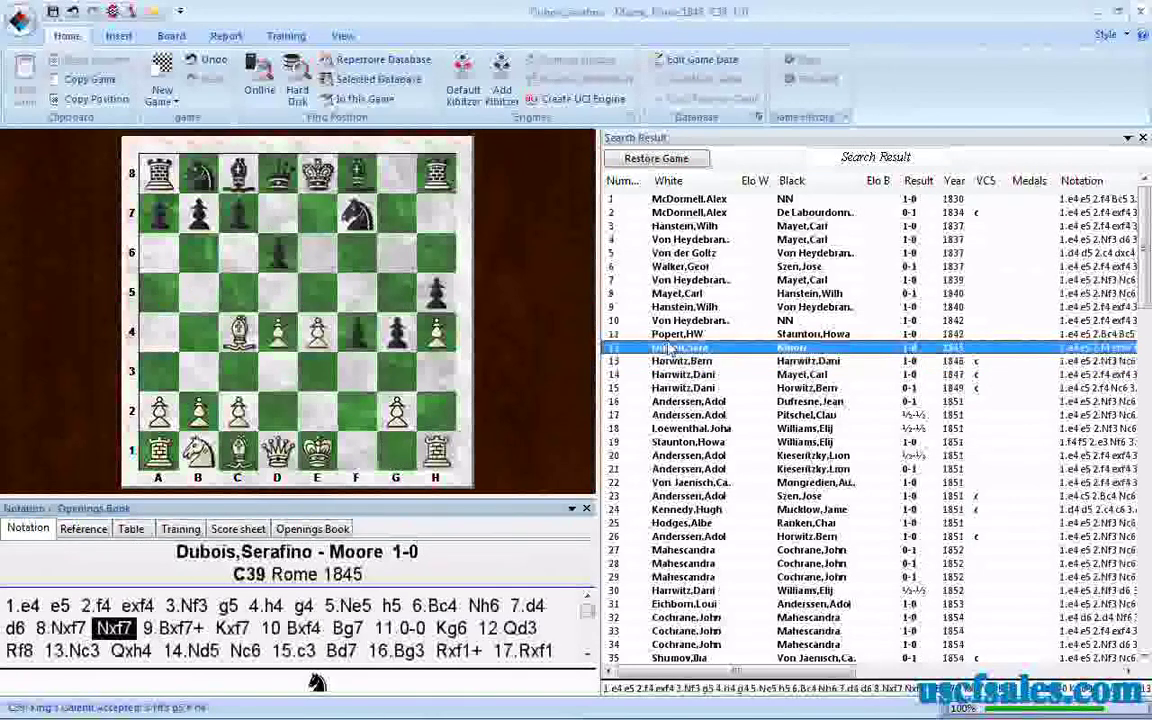
key("Right")
key("Right")
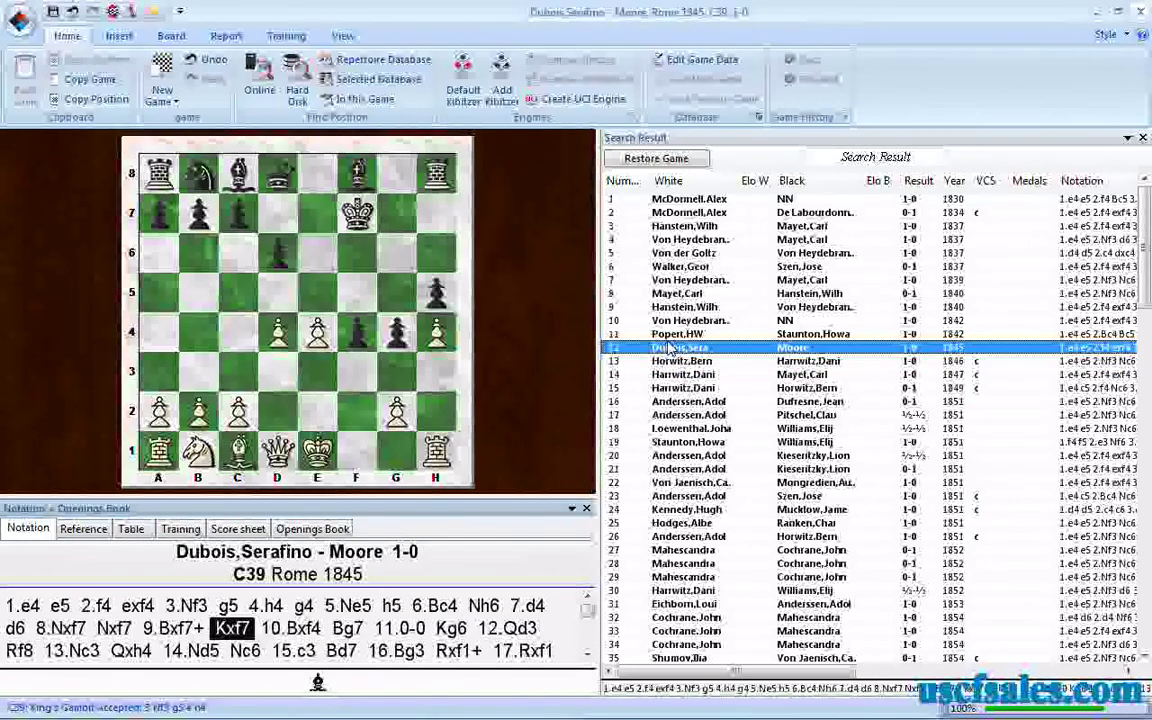
key("Right")
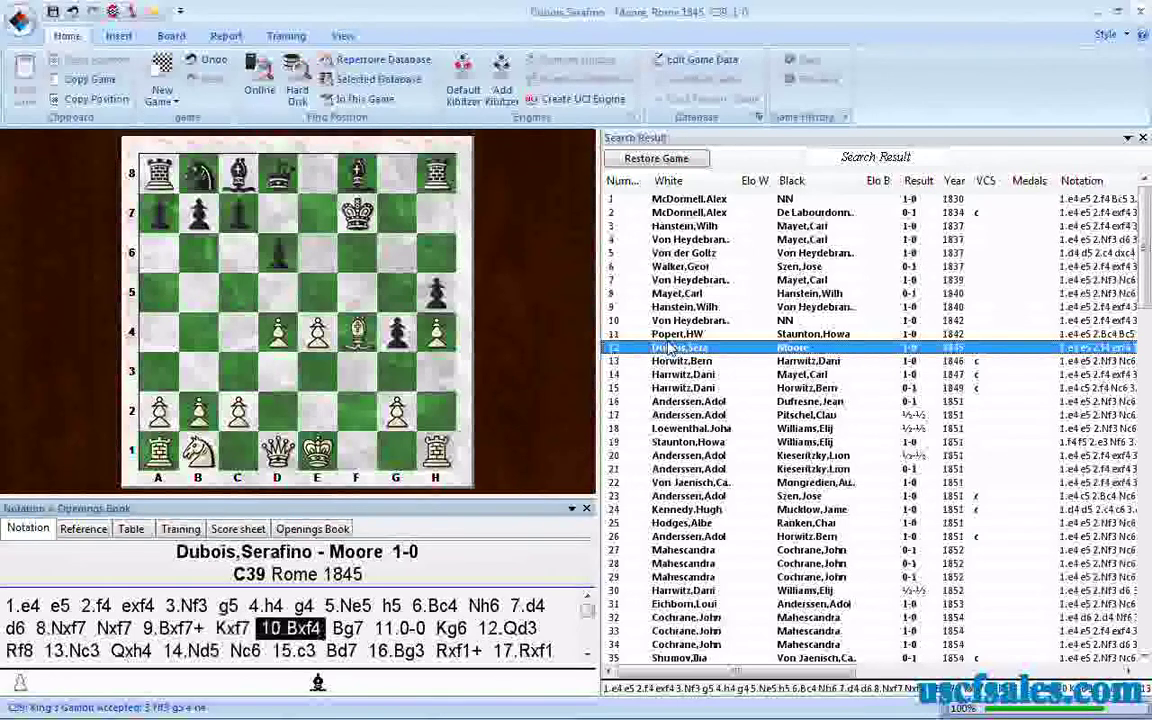
key("Left")
key("Right")
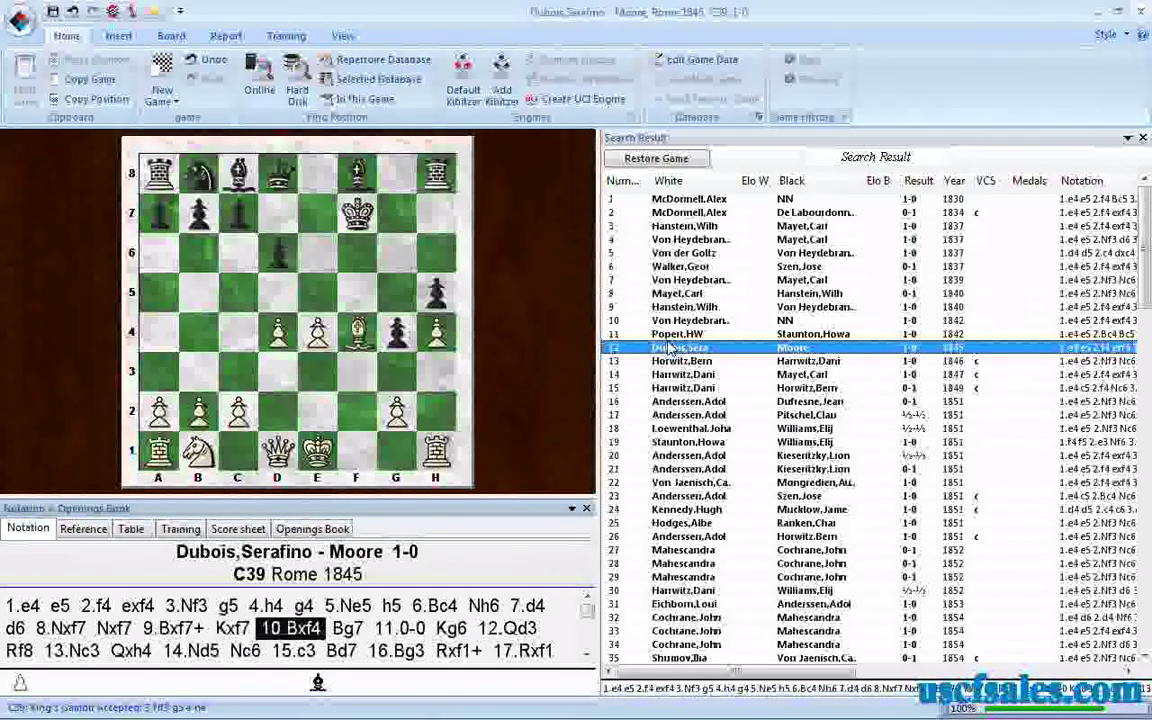
Load game 13 and step back and forth through White's bishop check on e5 and the Black king's reply to g6
left_click(680, 362)
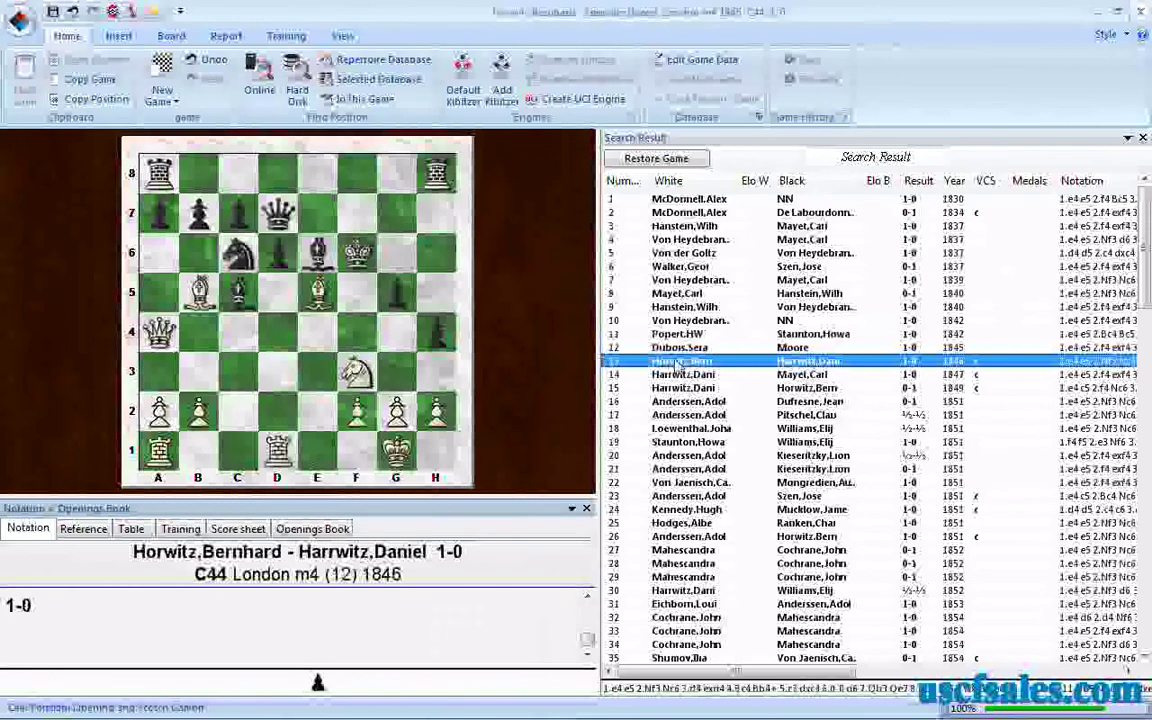
key("Left")
key("Right")
key("Right")
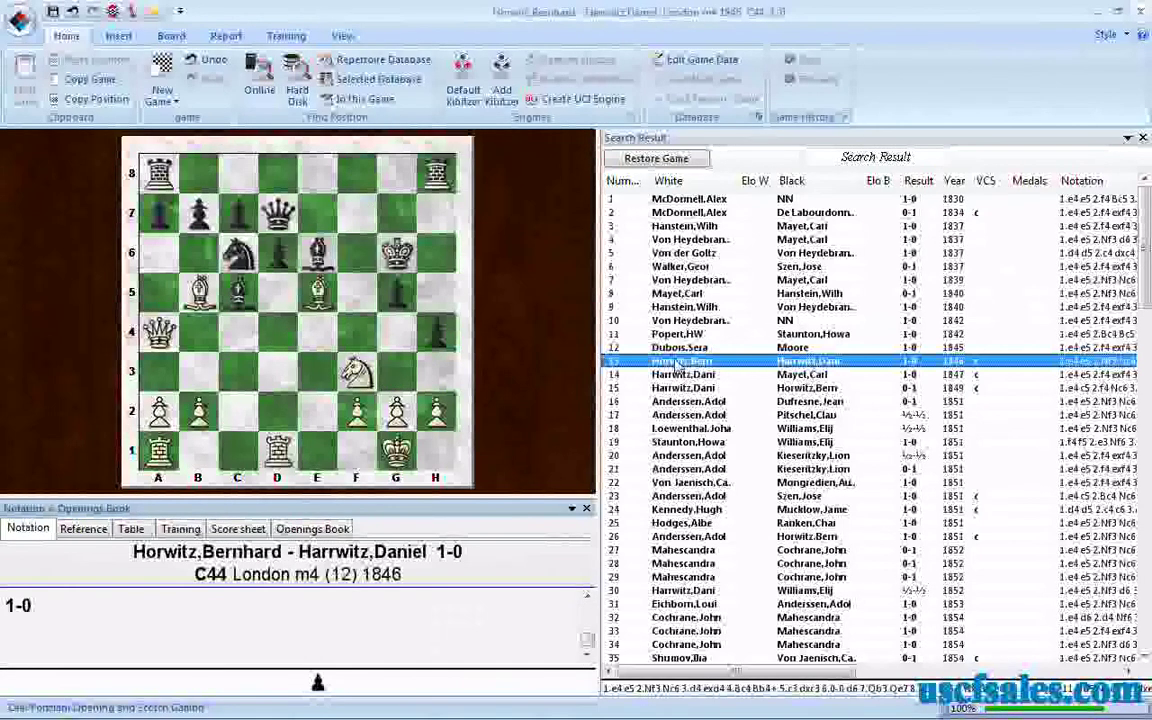
key("Left")
key("Left")
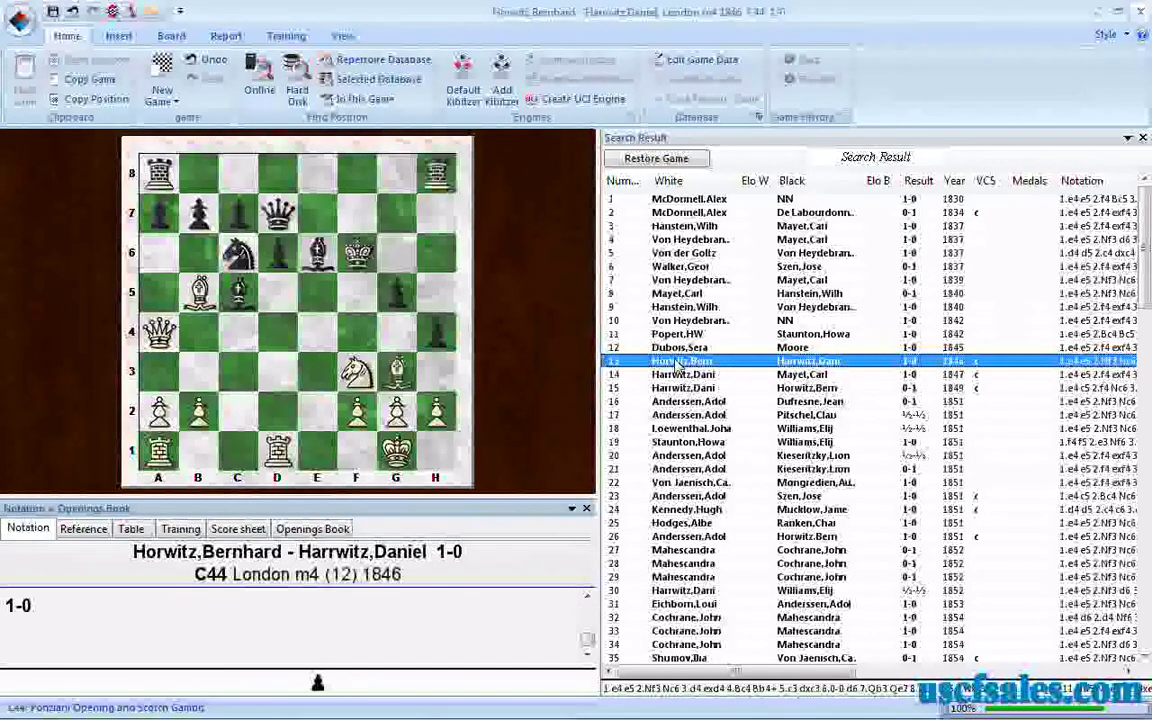
Replay game 13 through the bishop's capture on h8, and load game 14 to step from 9.Bxf7+ to 10.Bxg8
key("Right")
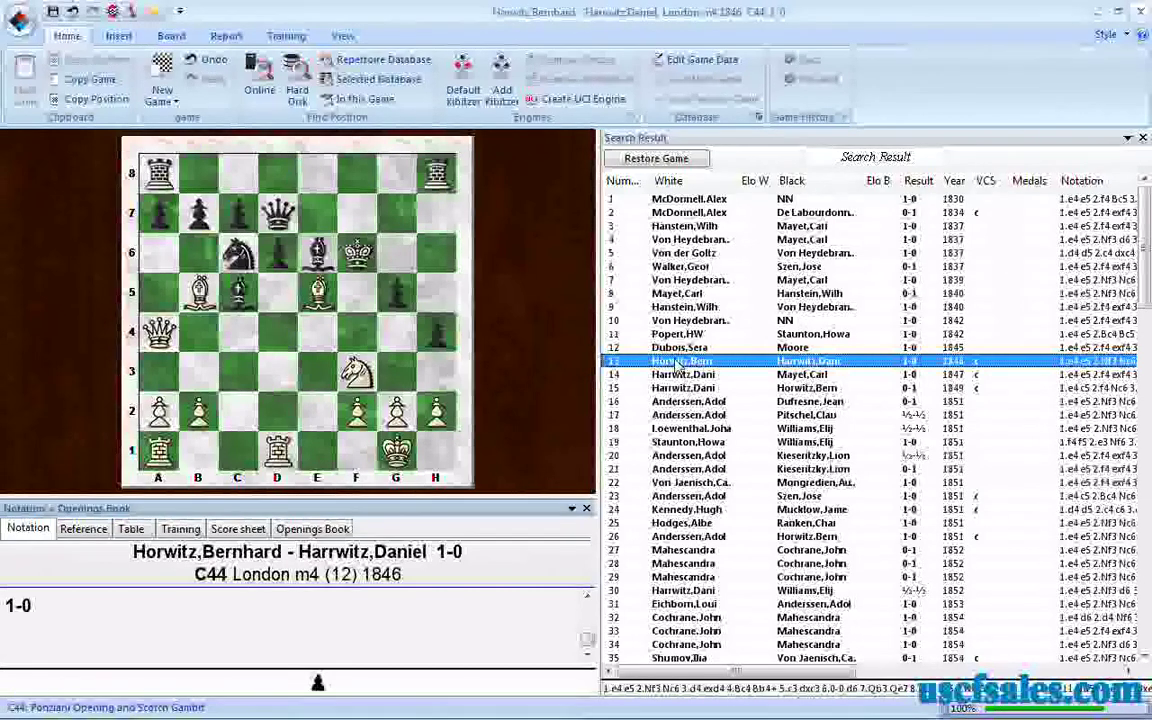
key("Right")
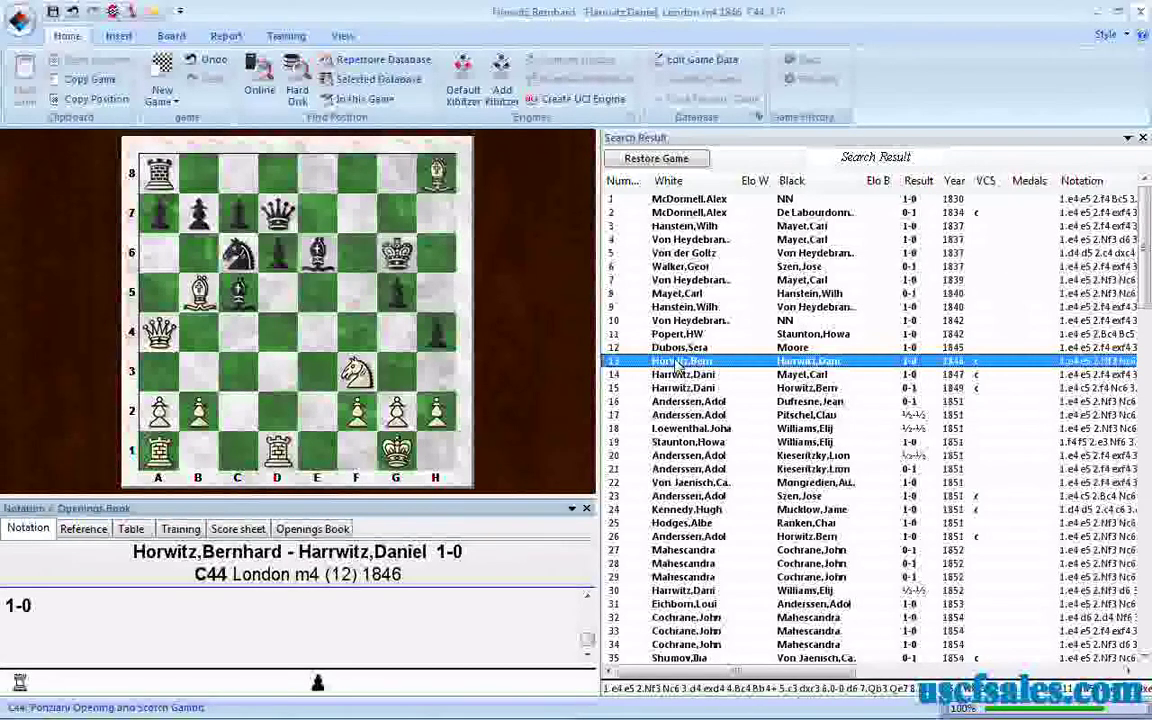
left_click(683, 375)
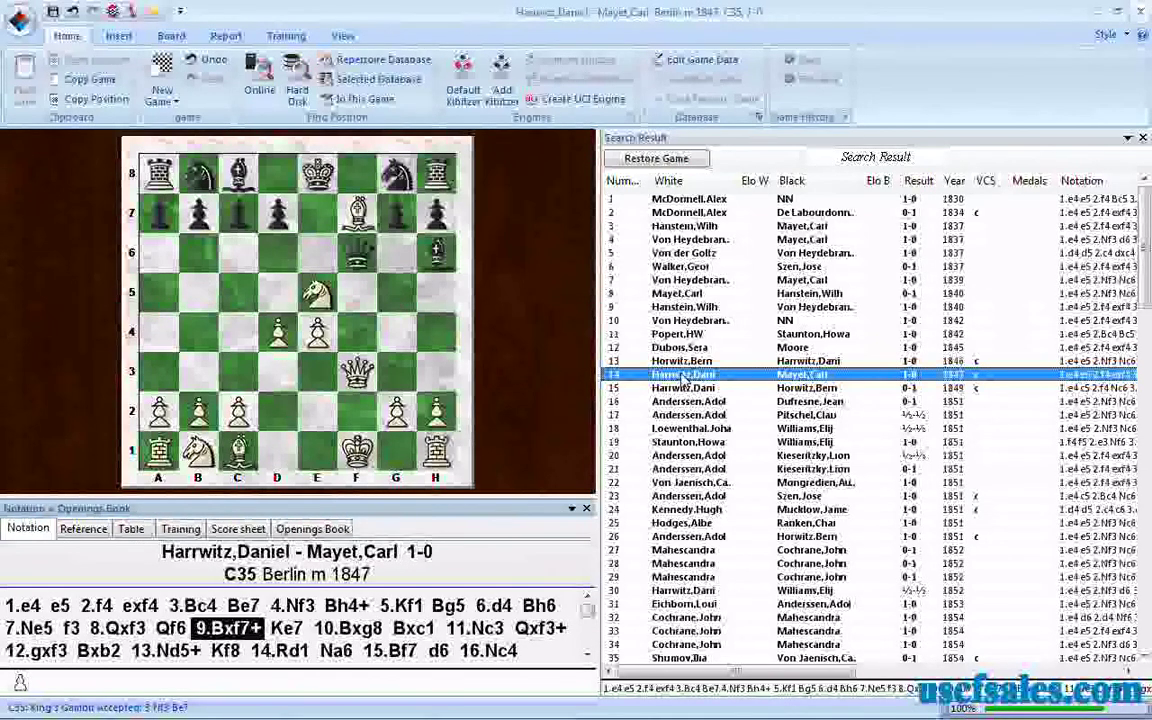
key("Right")
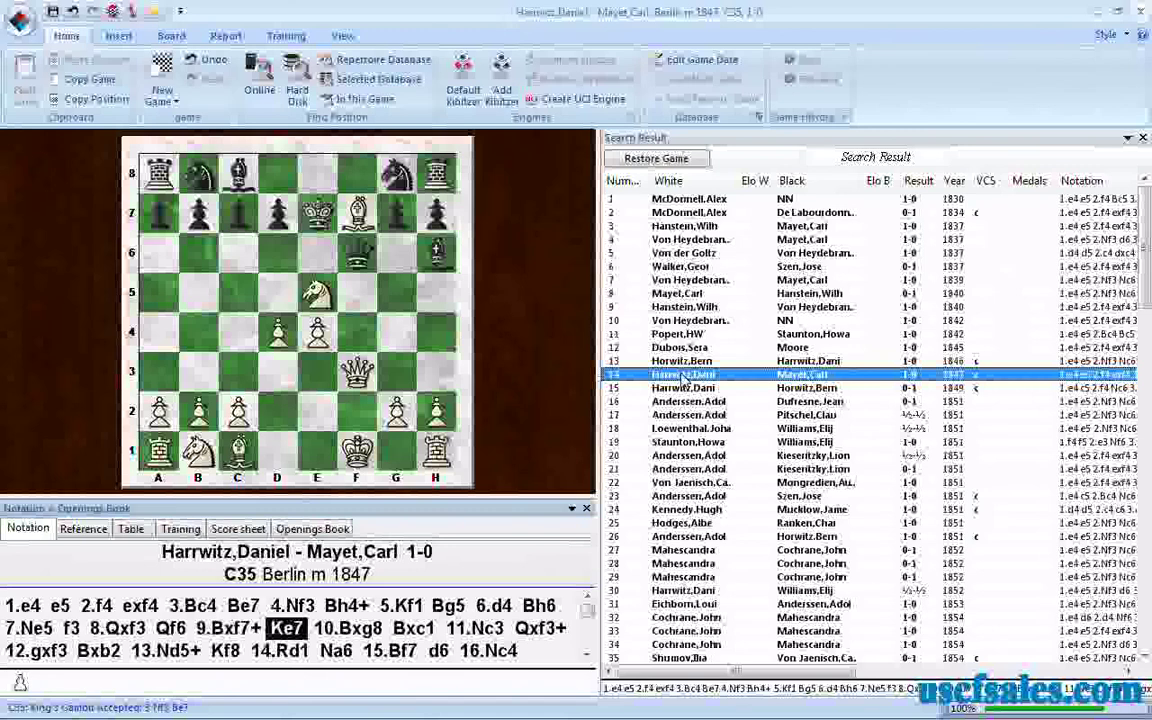
key("Right")
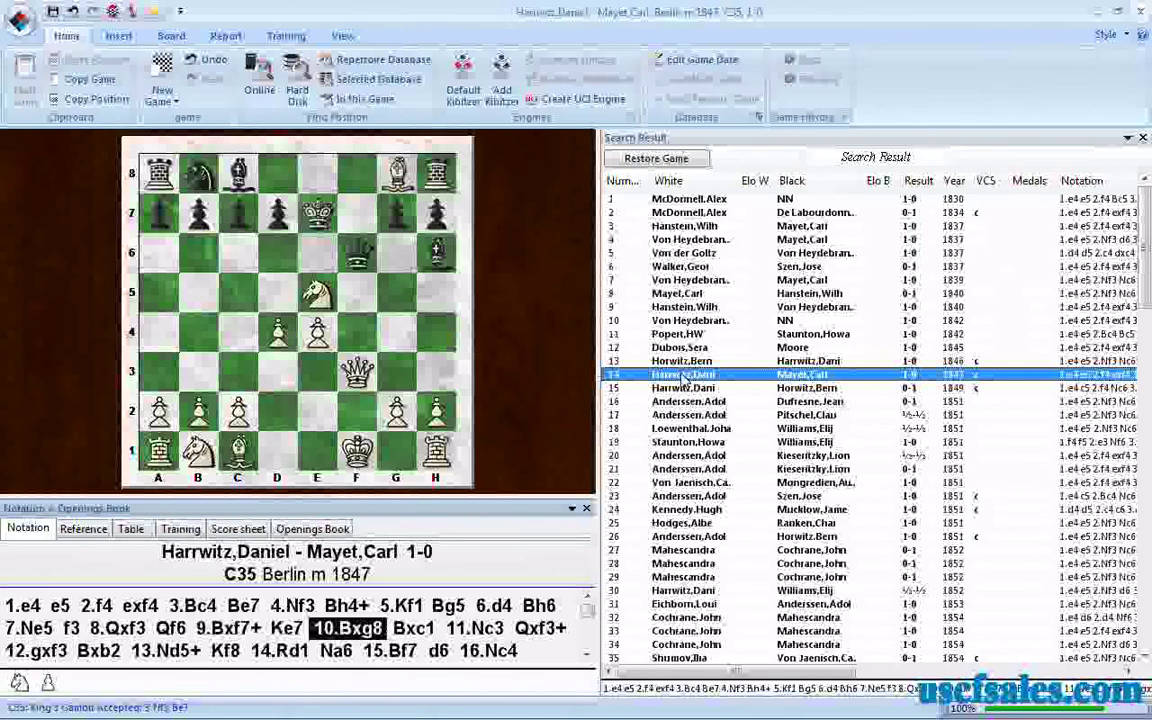
Load game 15 and replay its bishop manoeuvre from the position after 28...Rxd3 through 29.Be4+ to 30.Bxd3
left_click(686, 388)
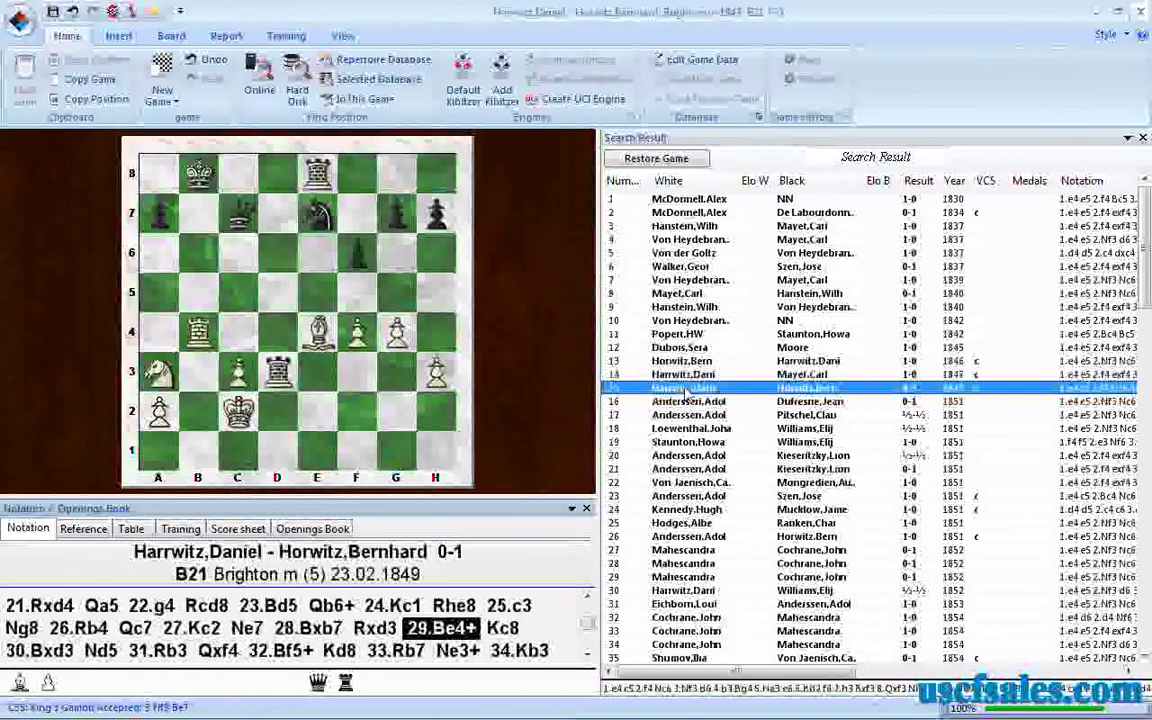
key("Left")
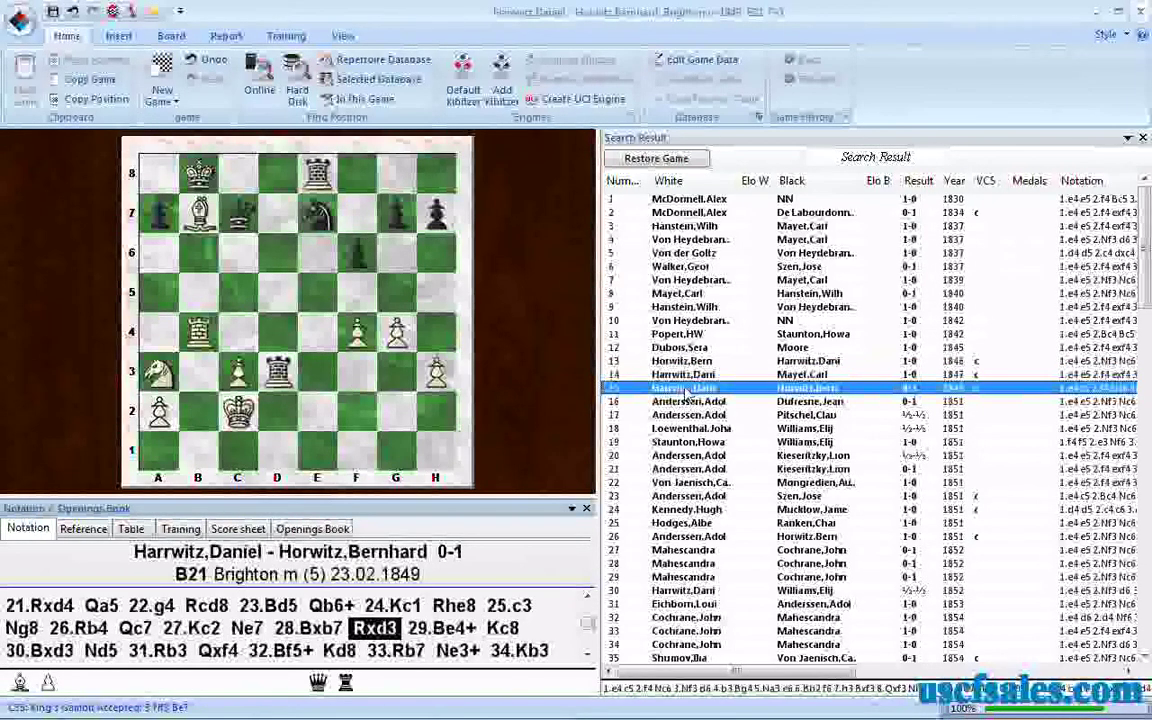
key("Right")
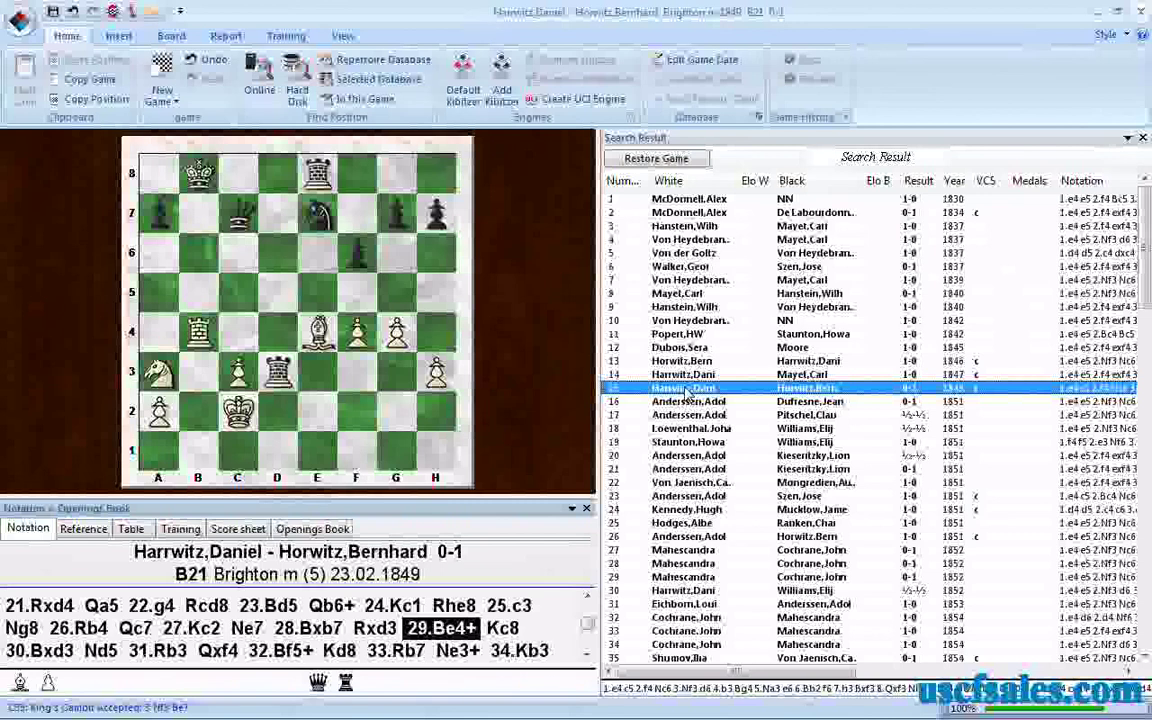
key("Right")
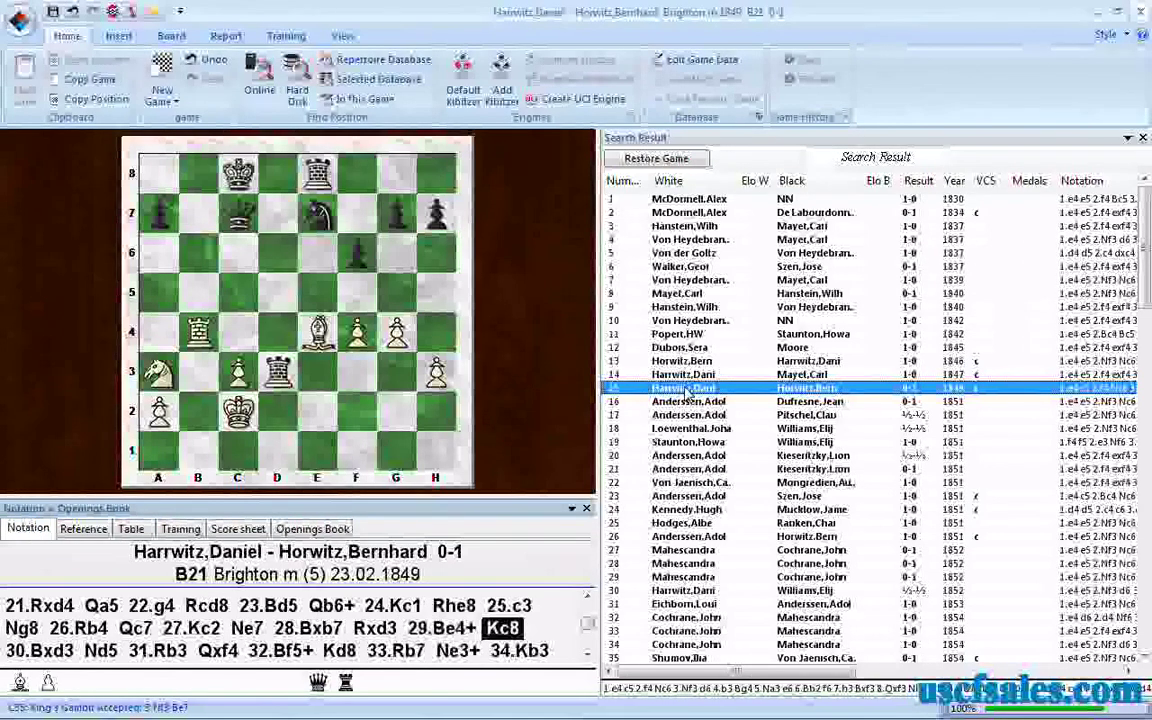
key("Right")
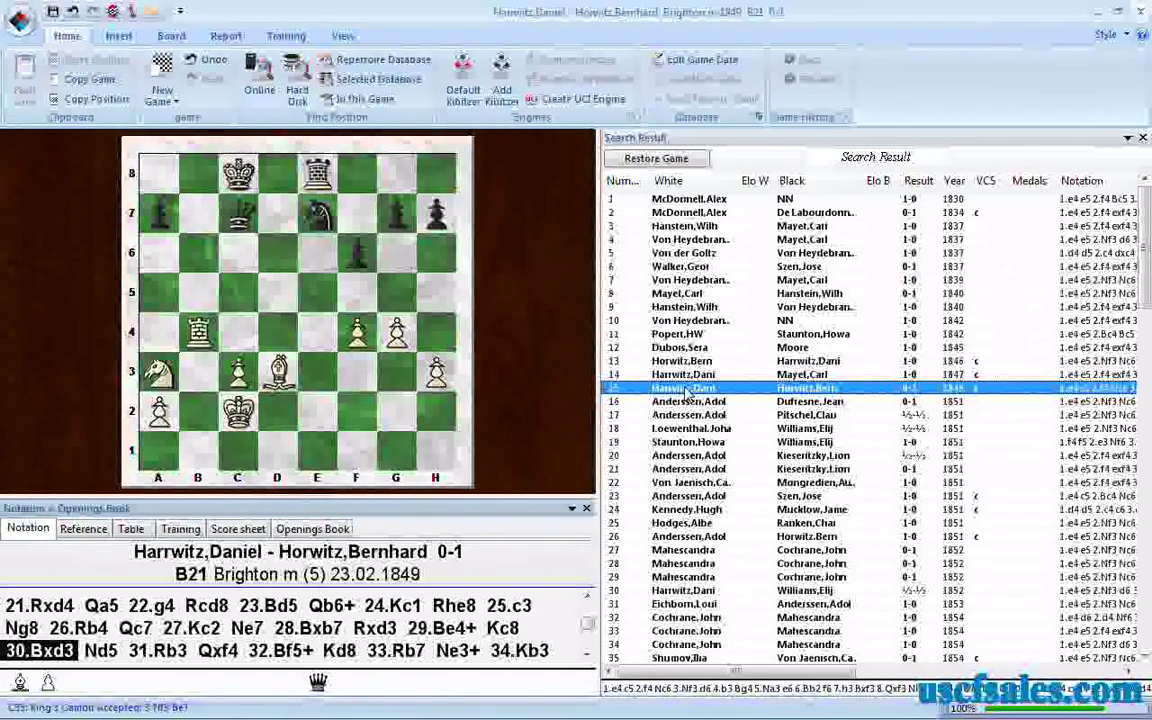
Load game 16 and step back and forth between 15...Qxh4 and 16...Kf8, ending on 17.Bxe8
left_click(689, 402)
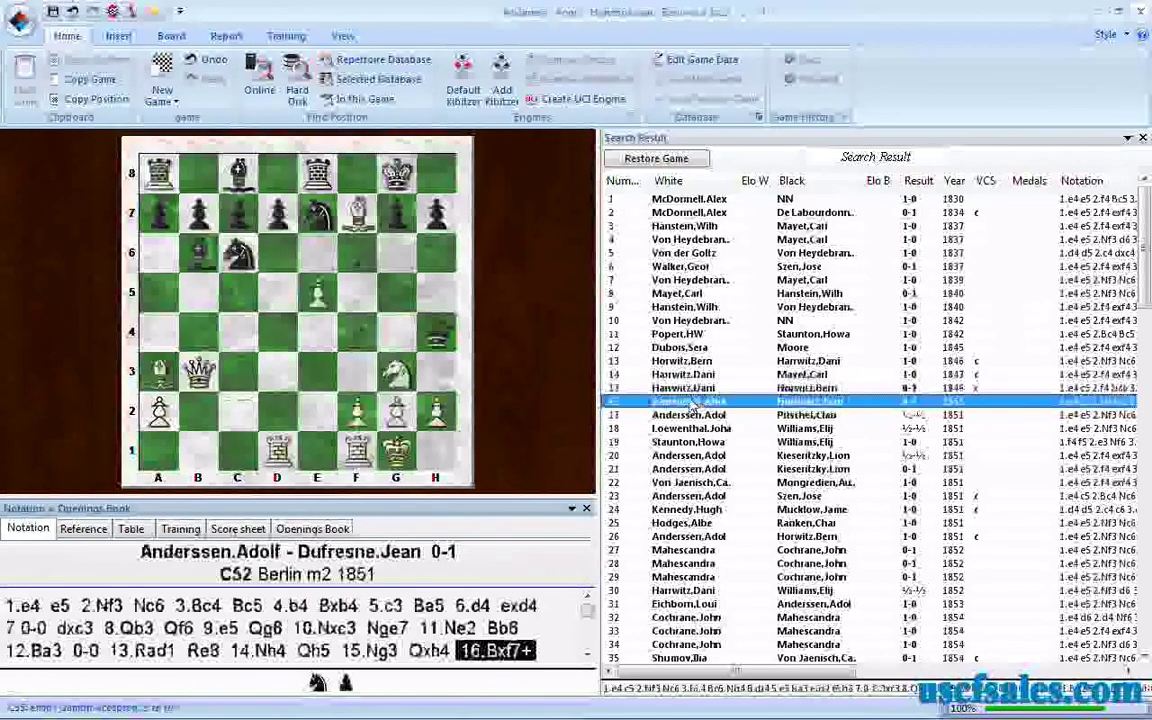
key("Left")
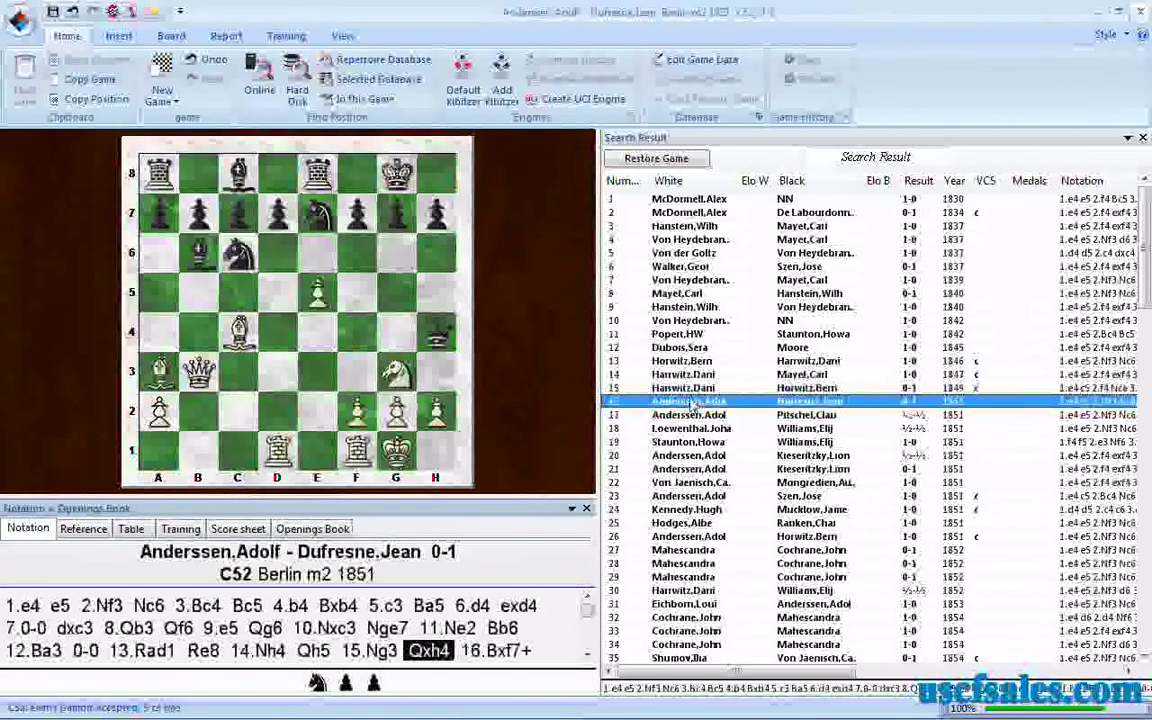
key("Right")
key("Right")
key("Right")
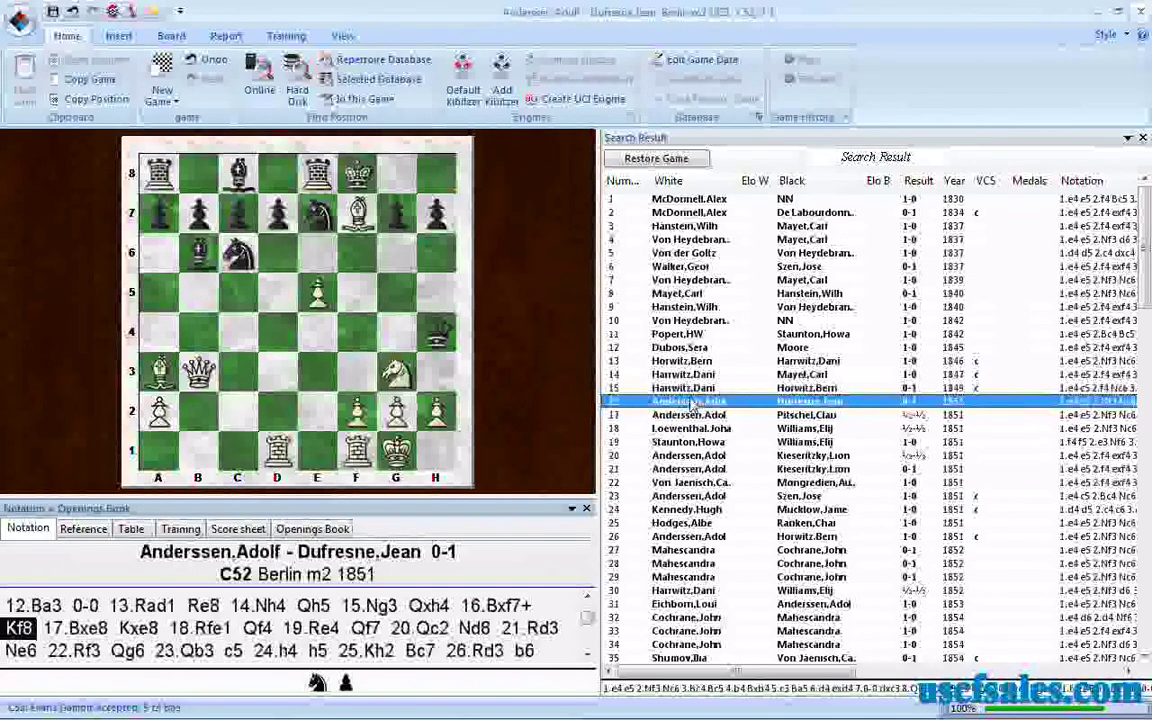
key("Left")
key("Left")
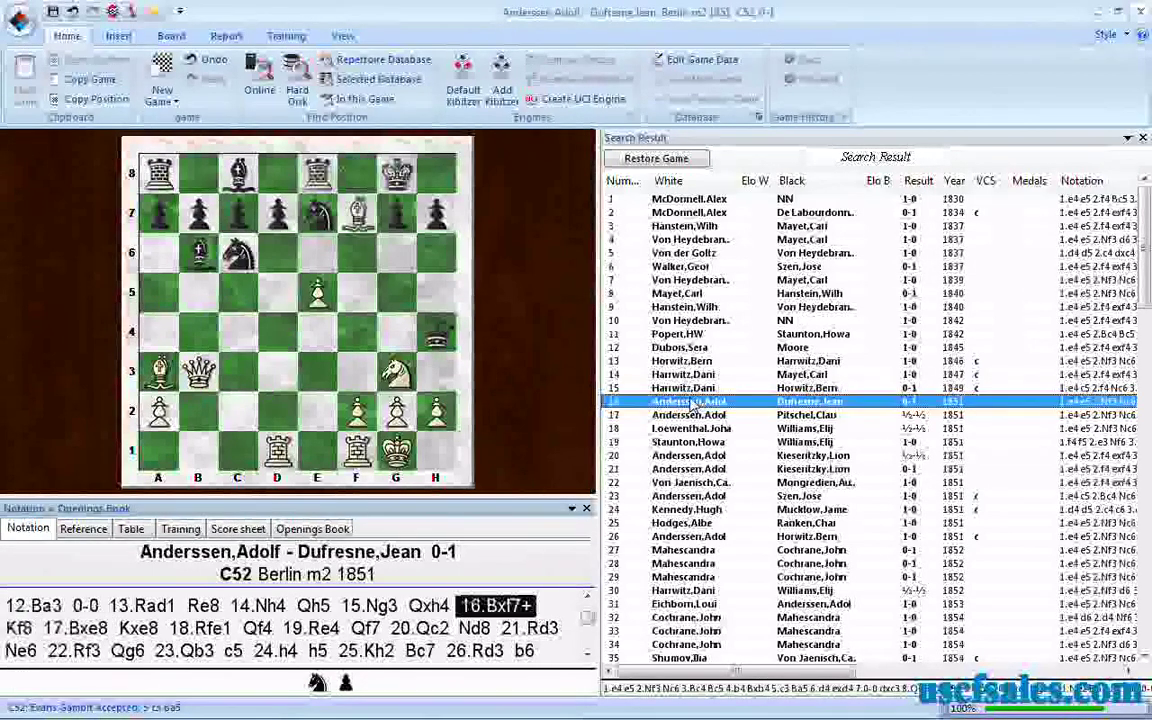
key("Left")
key("Right")
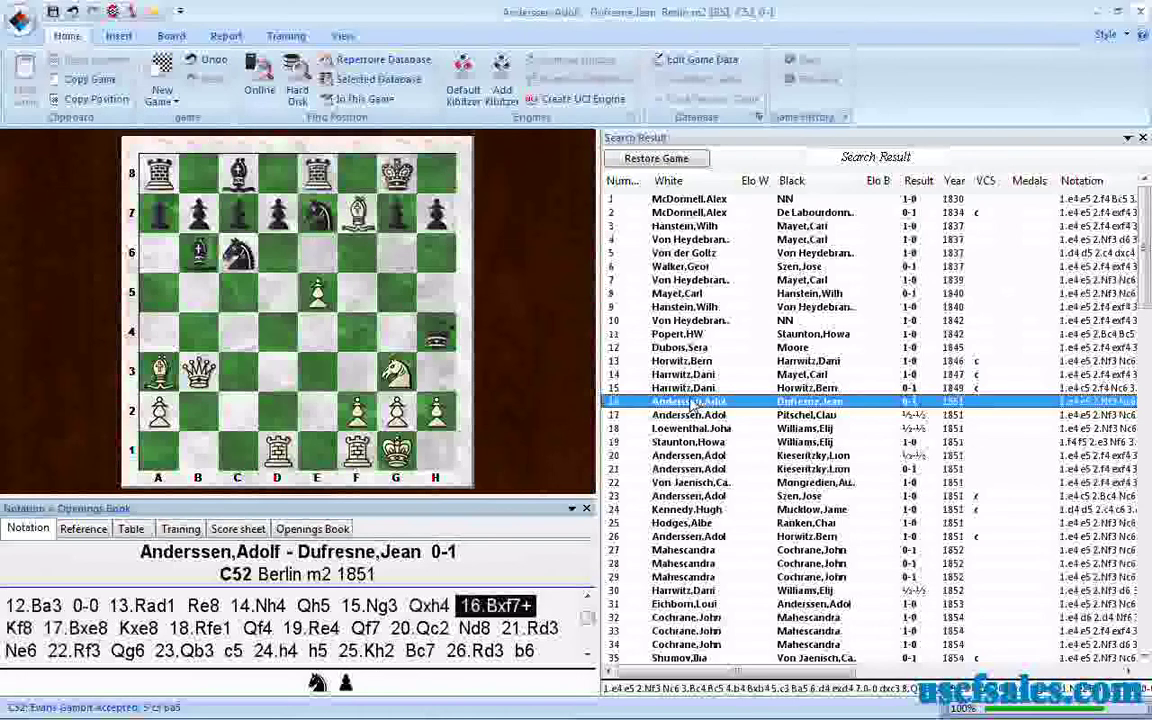
key("Right")
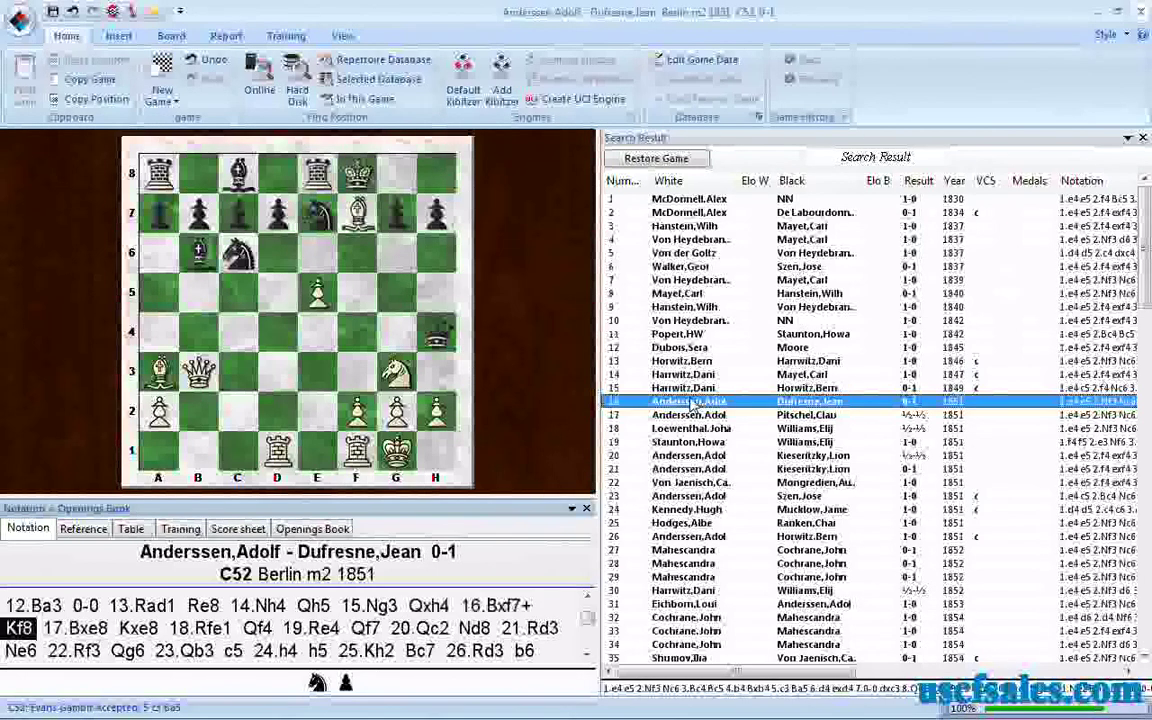
key("Right")
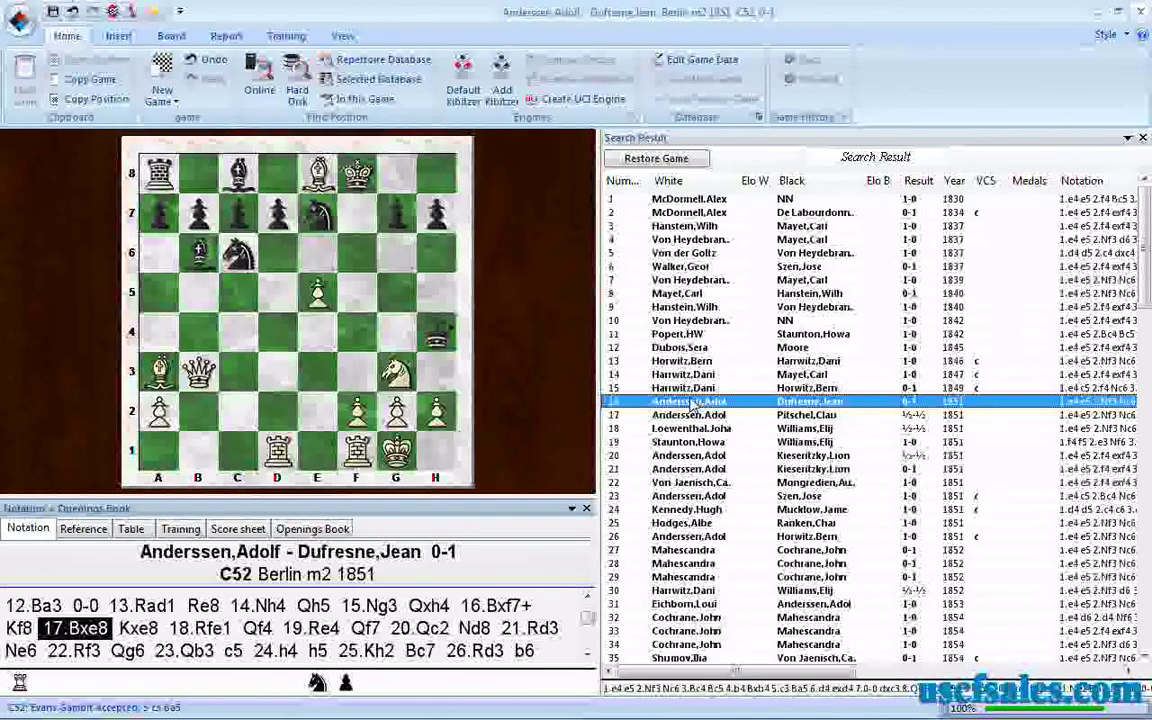
Load game 17 and replay its bishop manoeuvre from 27...Rxe4 through 28.Bxe6+ to 29.Bxc8
left_click(700, 416)
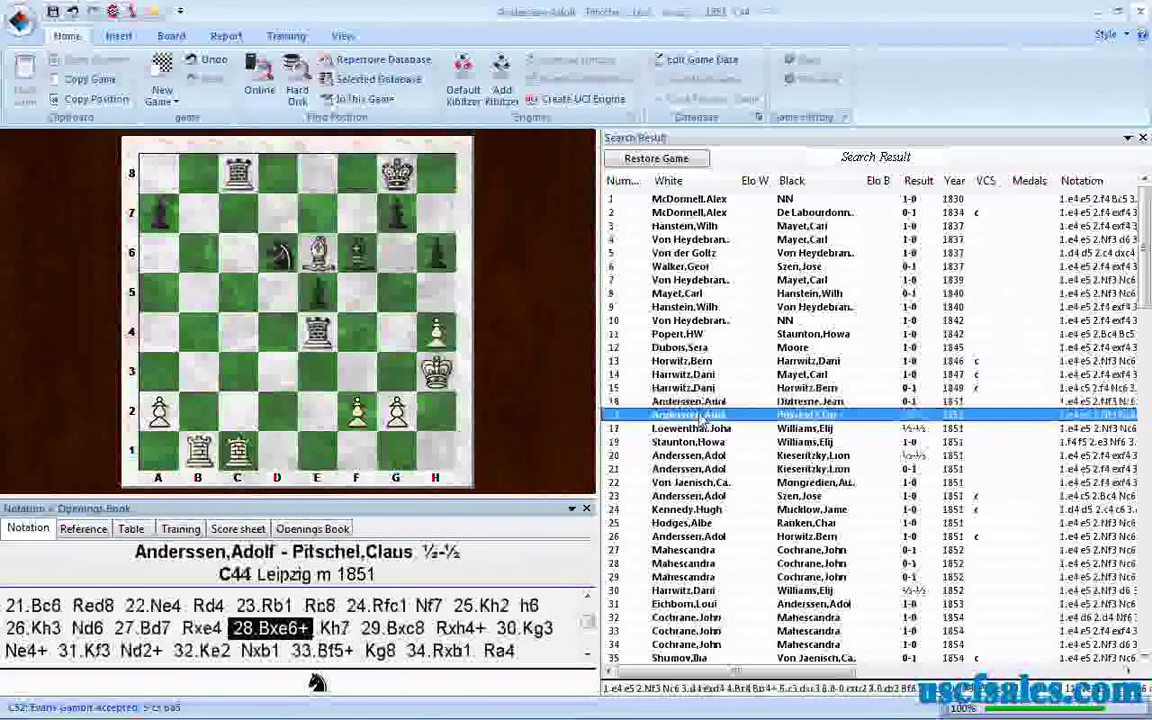
key("Left")
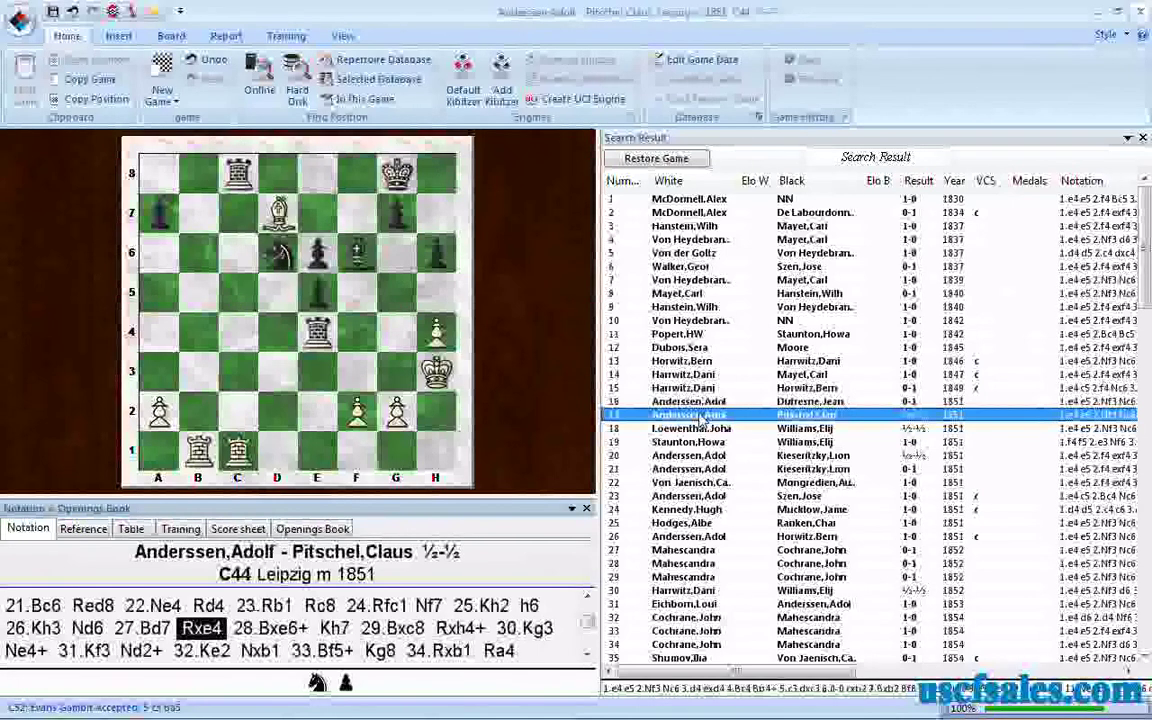
key("Right")
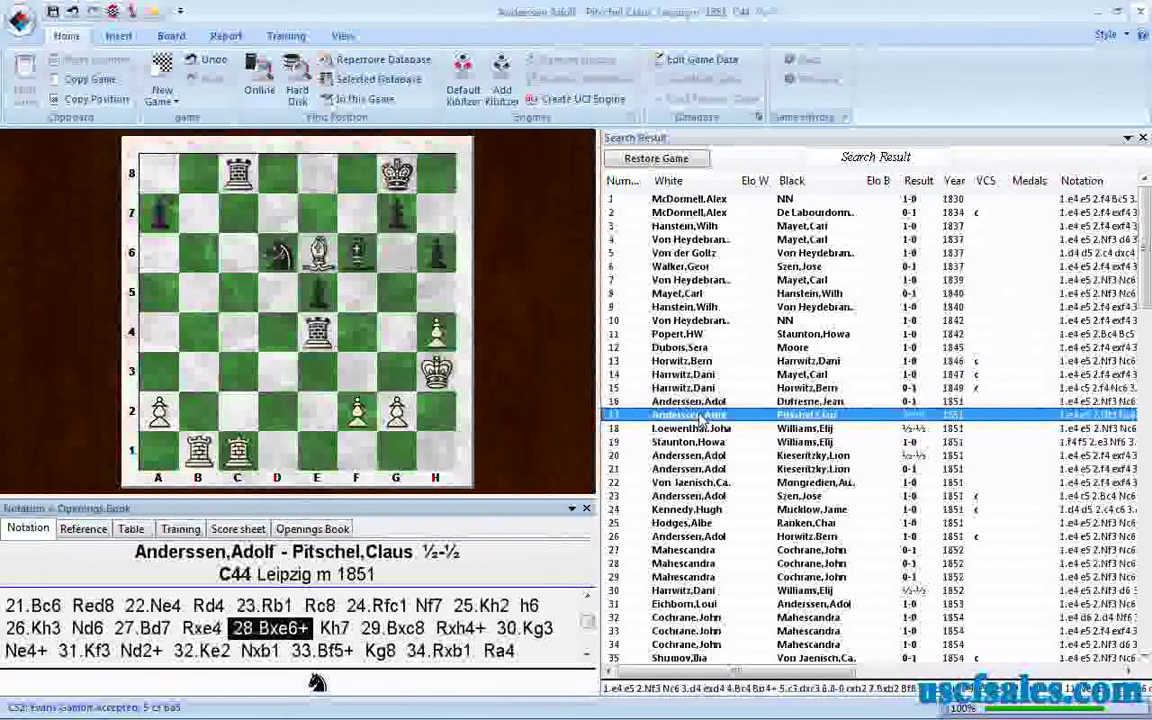
key("Right")
key("Right")
Load game 18 and replay its bishop manoeuvre from 30...Kxf8 through 31.Bd6+ to 32.Bxc5
left_click(700, 430)
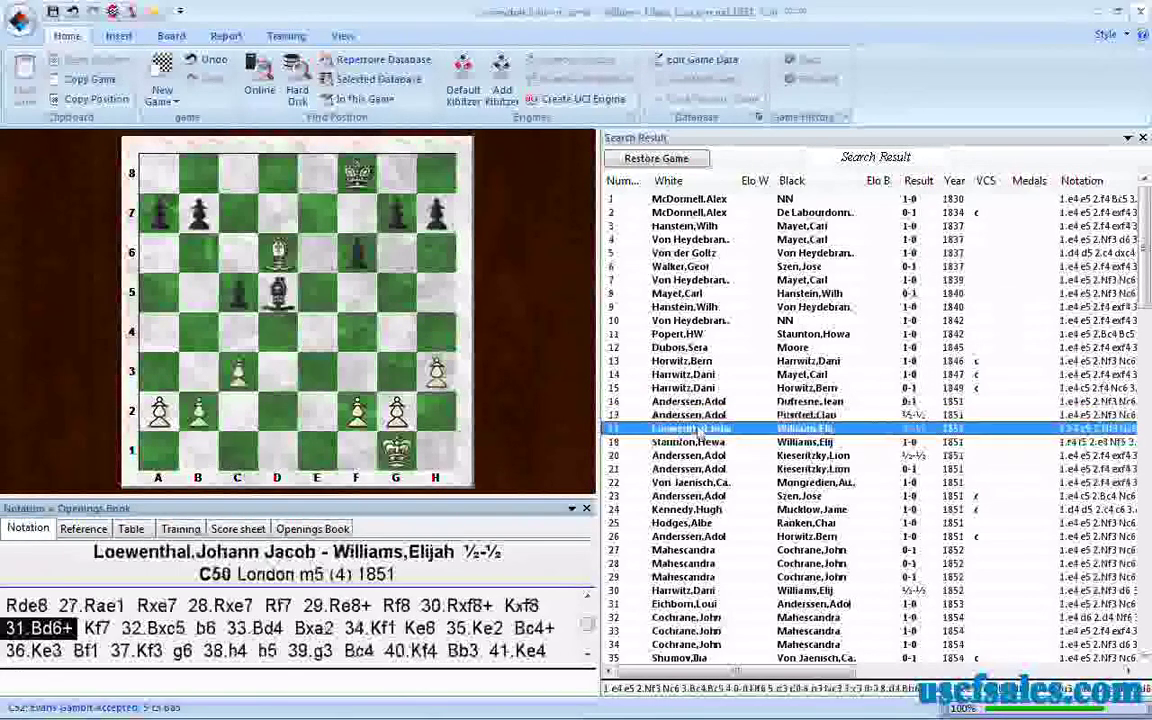
key("Left")
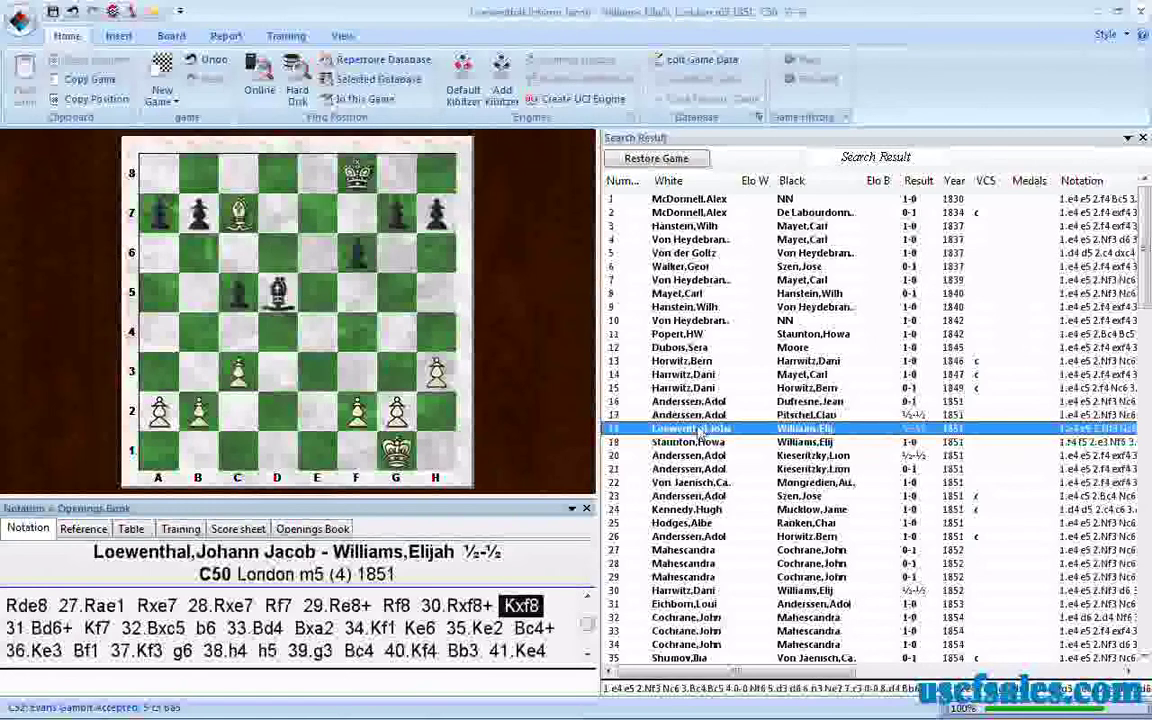
key("Right")
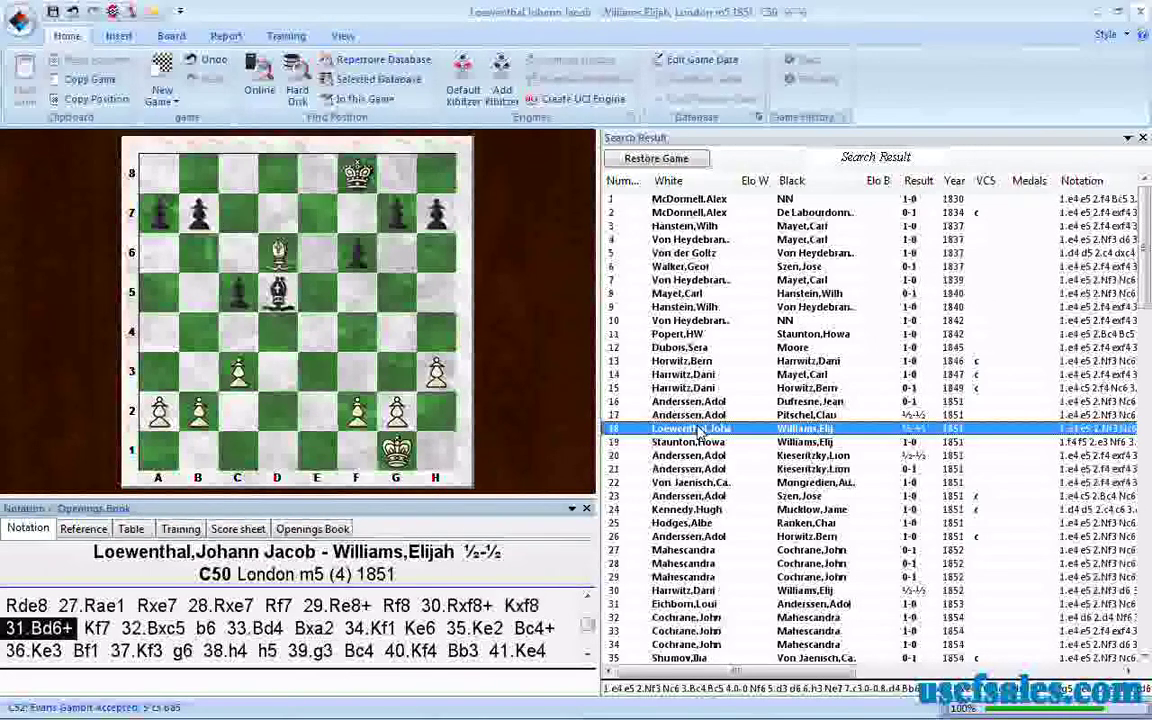
key("Right")
key("Right")
Load game 19 and replay White's bishop check on g6, the Black king's move to h8 and the bishop's capture on f7
left_click(697, 442)
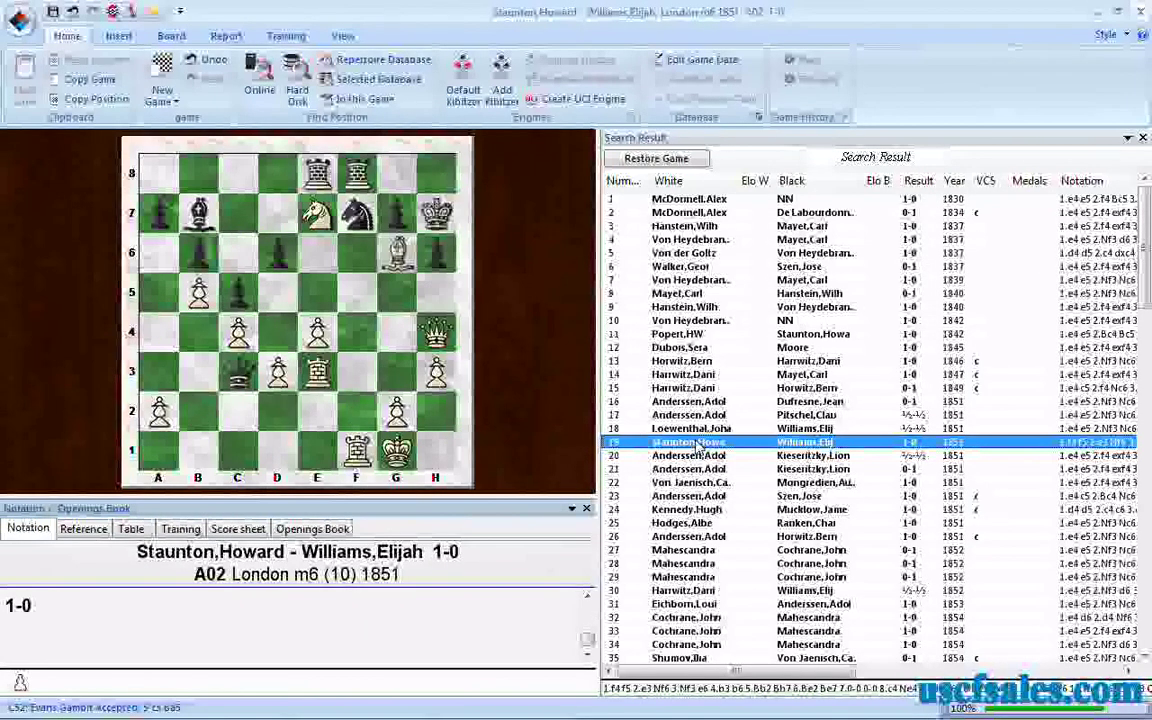
key("Right")
key("Right")
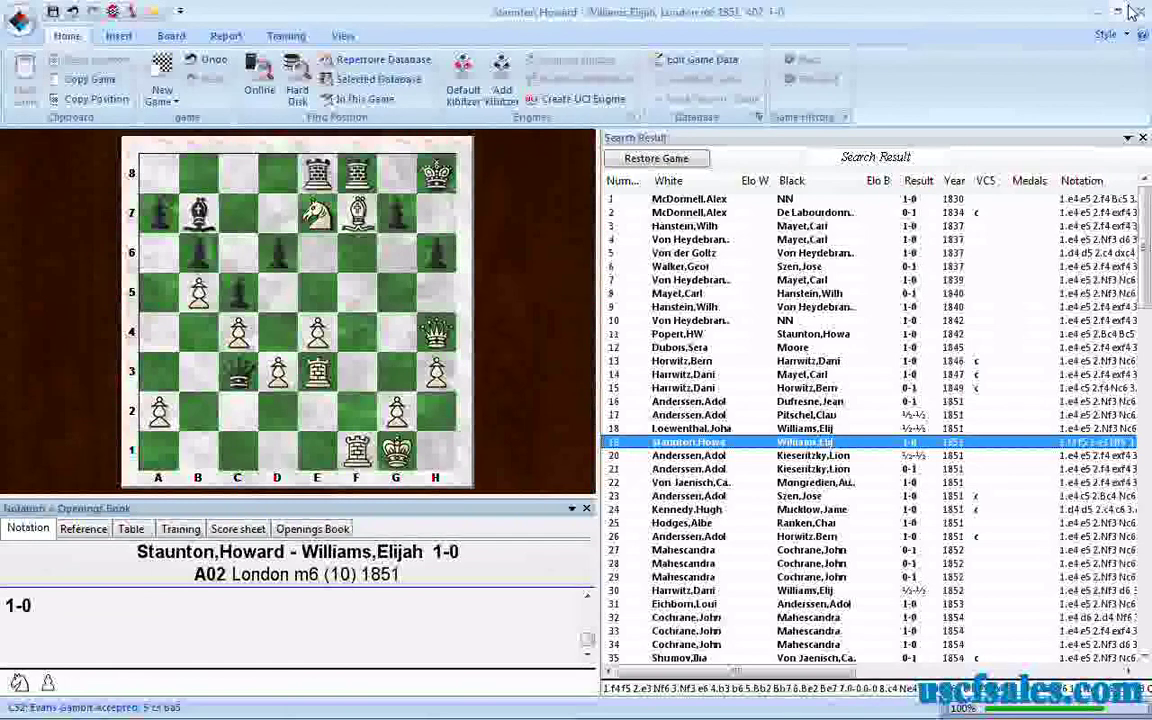
Close the game and search result window and reopen the manoeuvre search for the Classical 1830-1899 database
left_click(1141, 12)
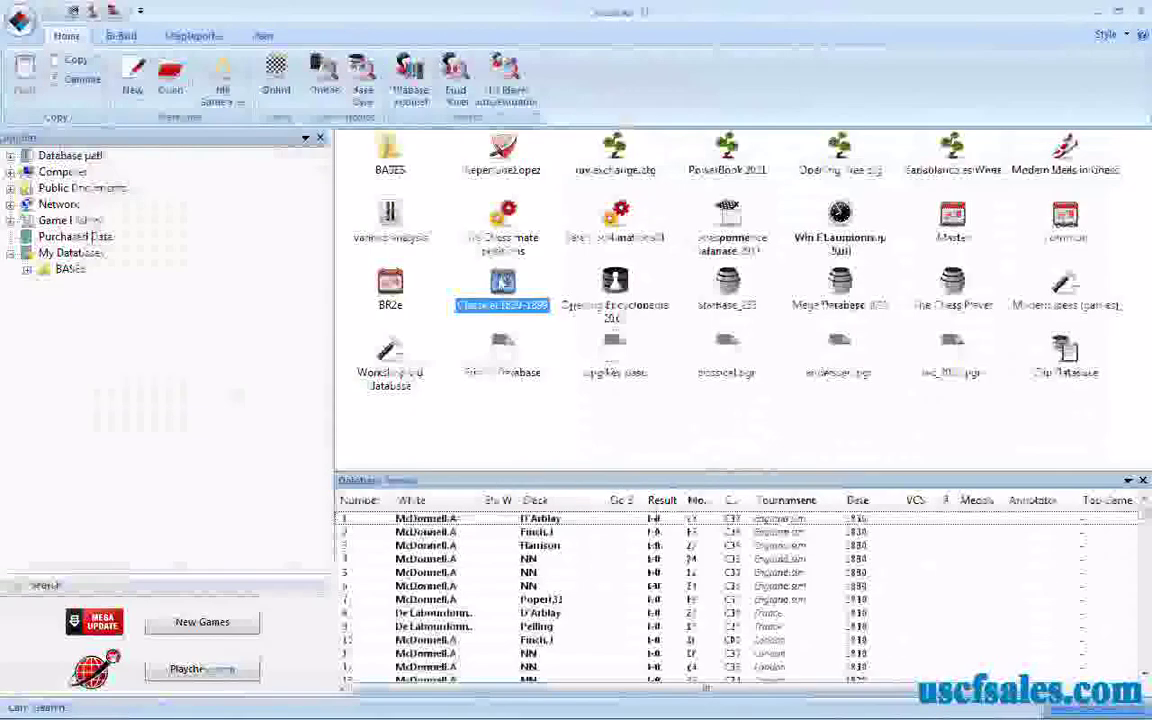
key("ctrl+f")
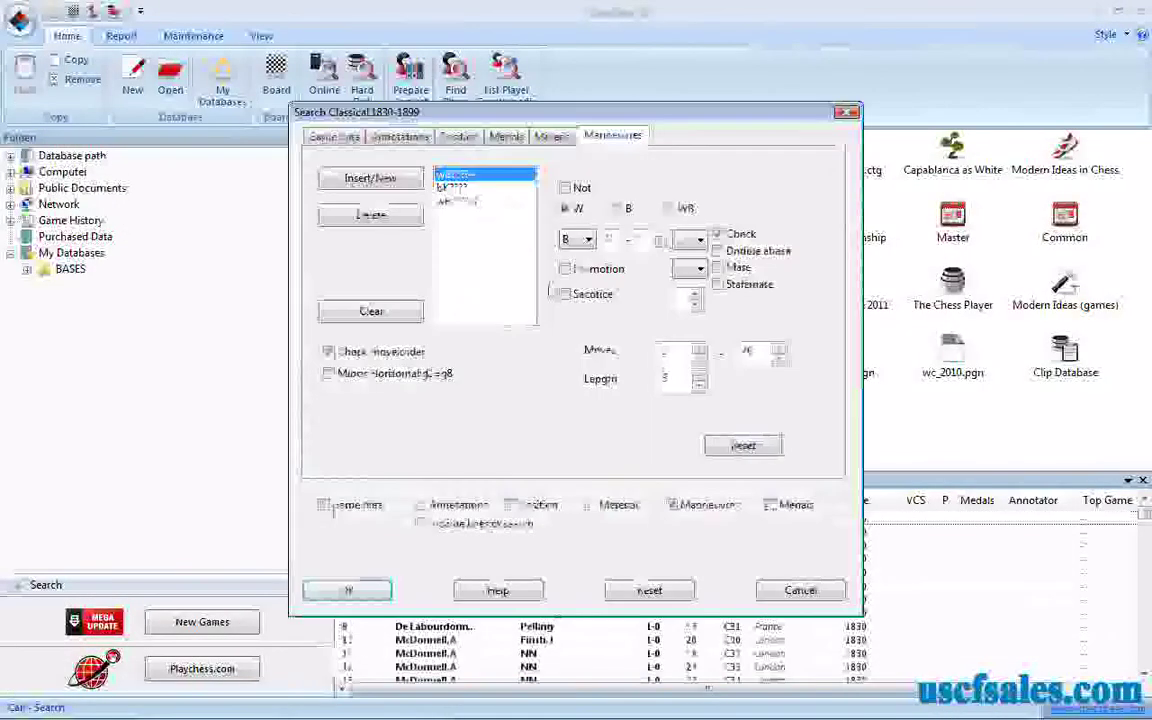